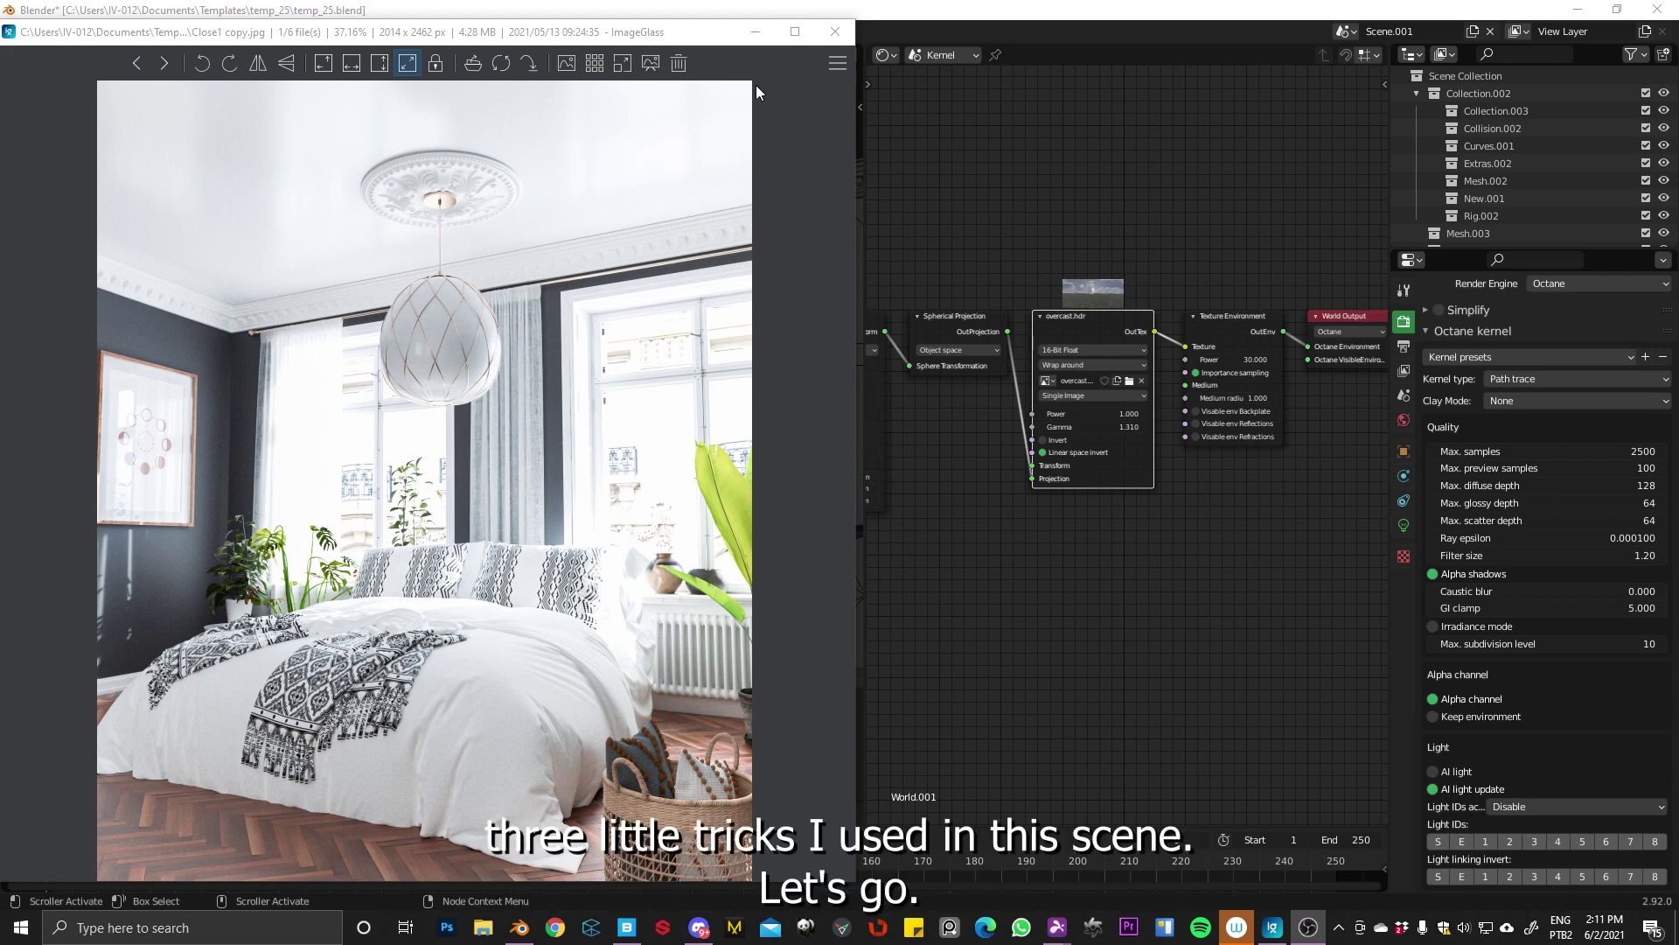
# Put the finished render away, select the bed and leave the camera view.
pyautogui.click(755, 32)
pyautogui.click(546, 623)
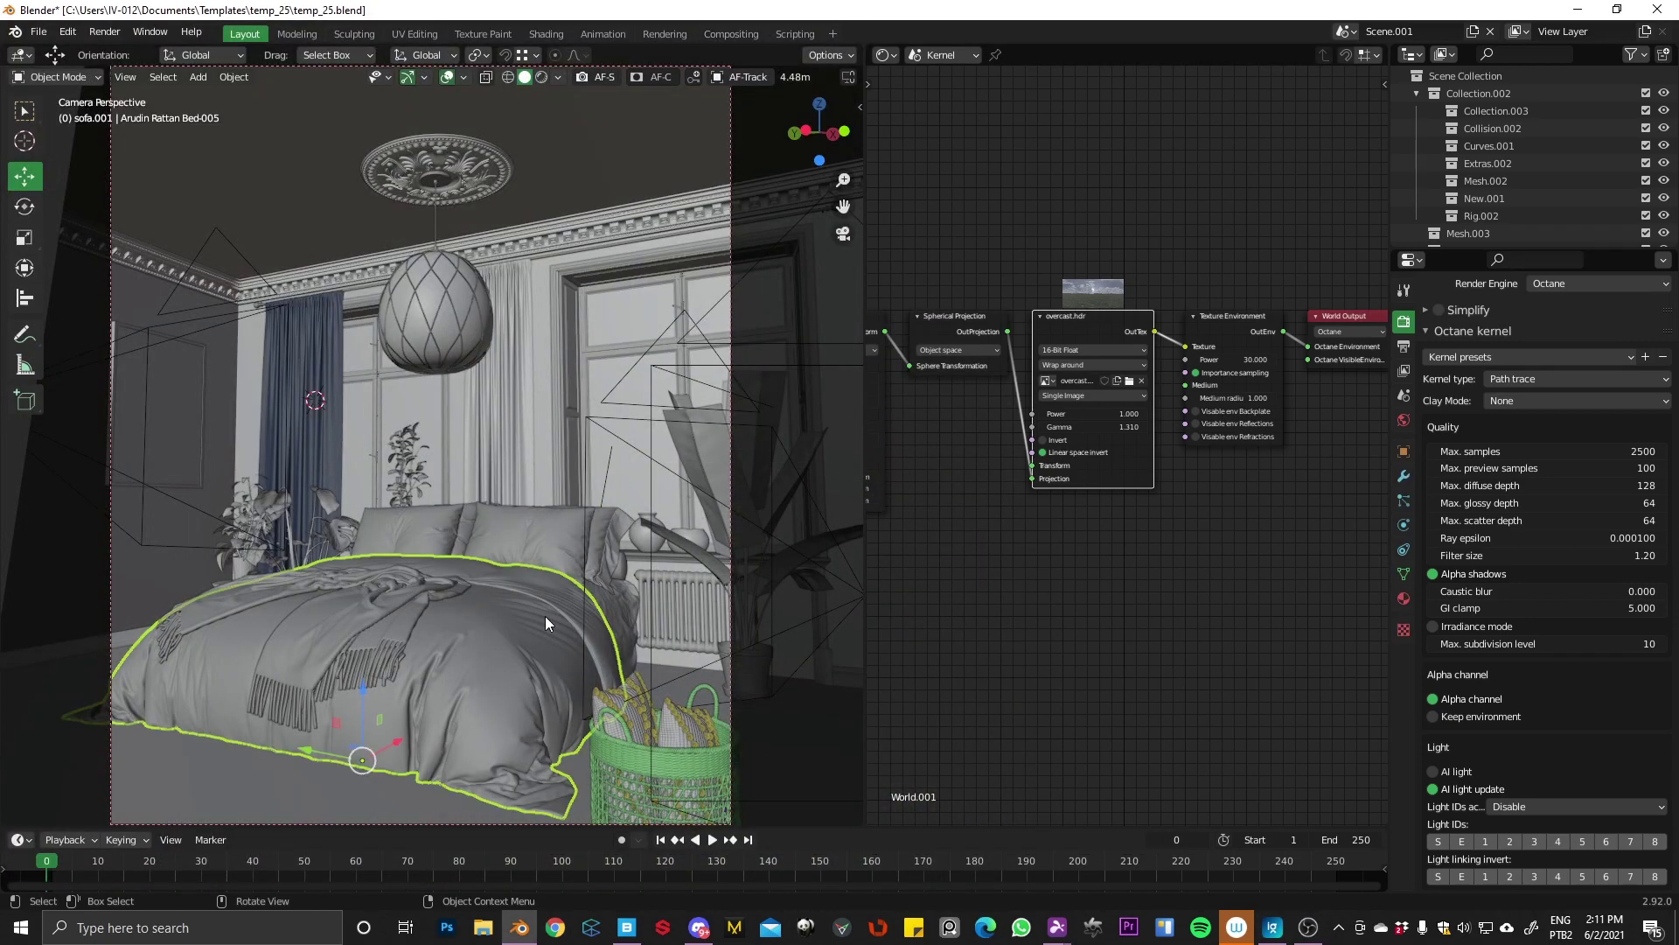
pyautogui.press('KP_0')
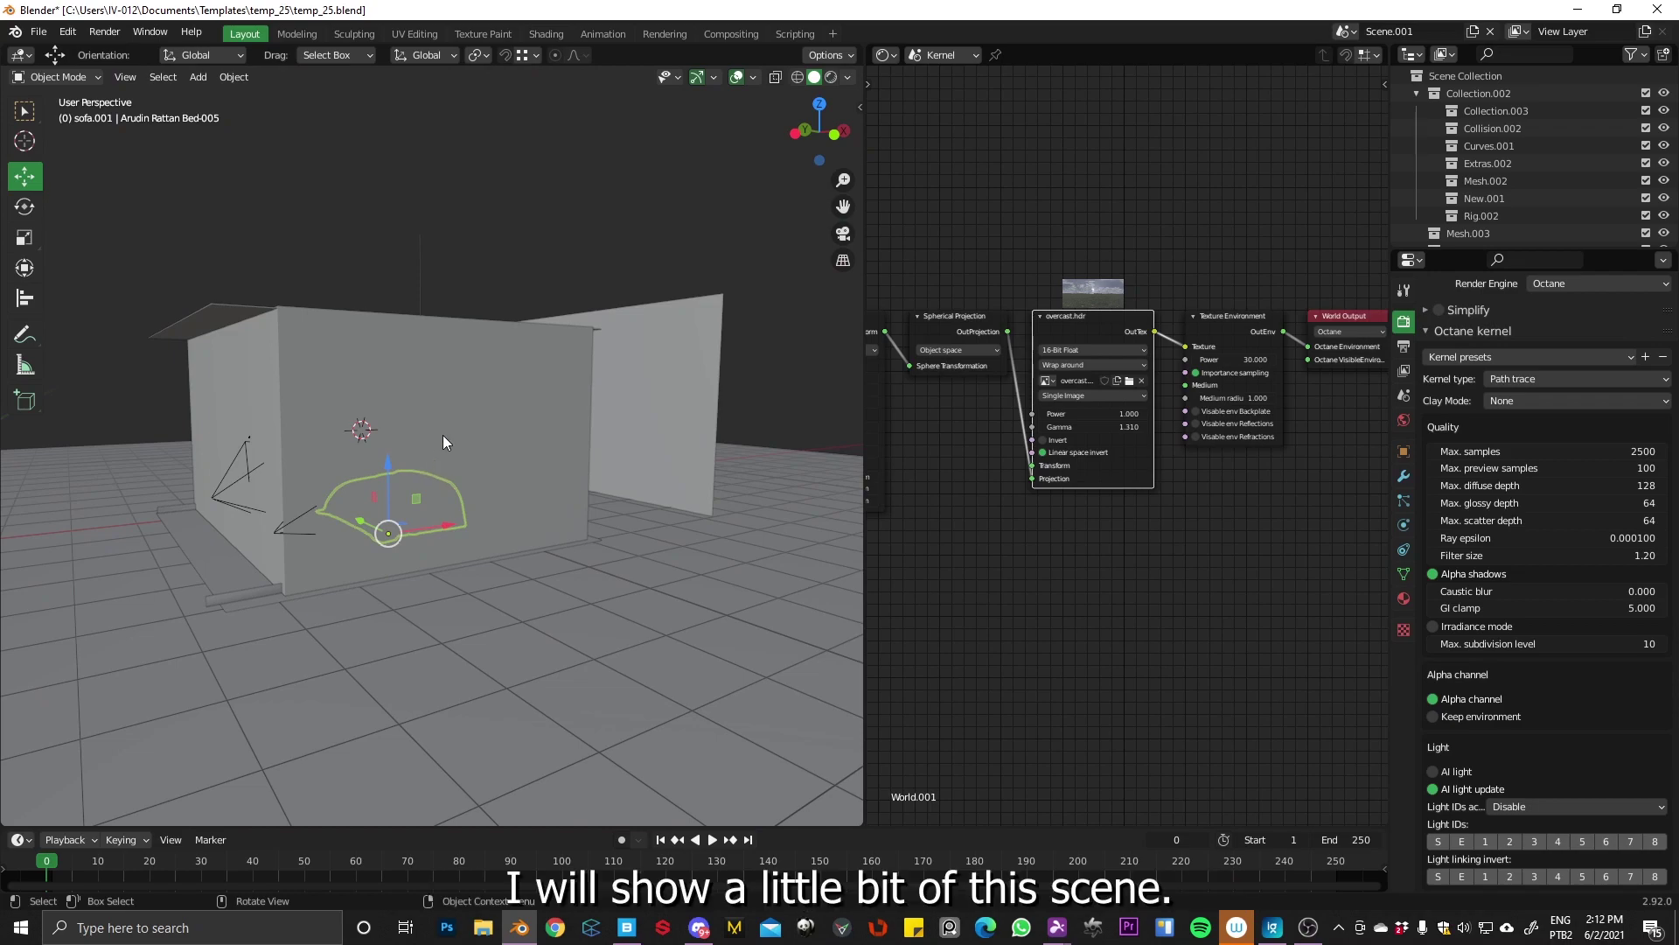
# Orbit and zoom into the bedroom set, then return to the camera view.
pyautogui.moveTo(444, 417); pyautogui.dragTo(333, 446, button='middle')
pyautogui.scroll(2, 335, 441)
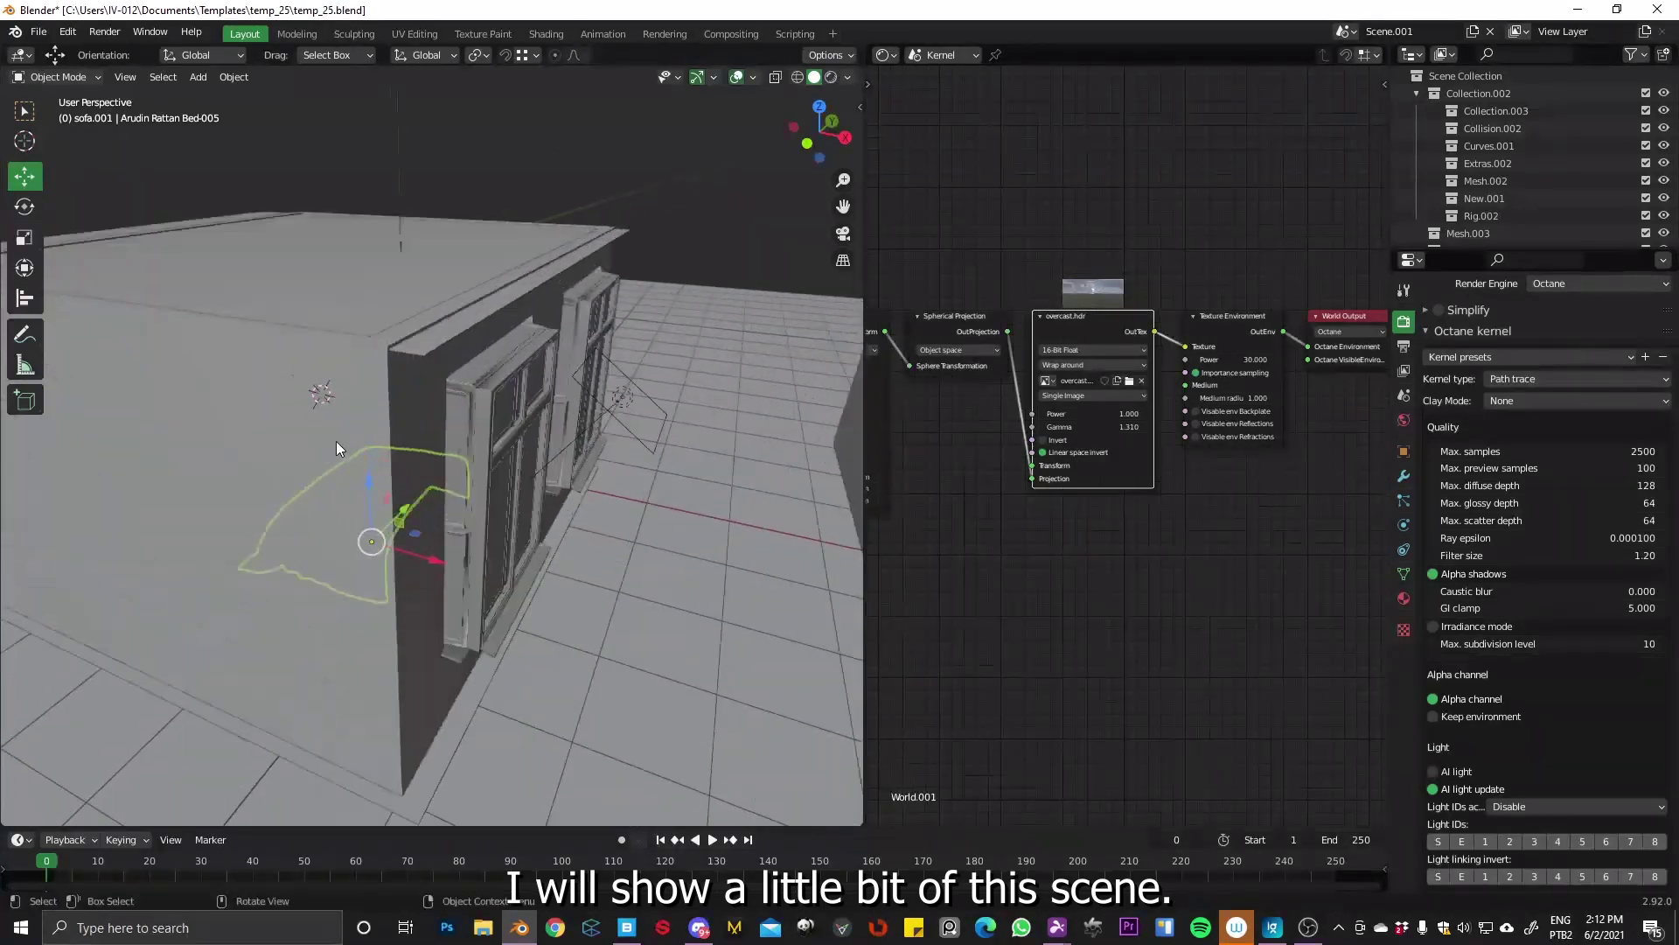
pyautogui.scroll(3, 336, 441)
pyautogui.scroll(4, 392, 429)
pyautogui.moveTo(455, 416)
pyautogui.mouseDown(button='middle')
pyautogui.moveTo(658, 362)
pyautogui.moveTo(534, 400)
pyautogui.moveTo(732, 424)
pyautogui.moveTo(464, 427)
pyautogui.moveTo(642, 433)
pyautogui.moveTo(611, 438)
pyautogui.moveTo(623, 445)
pyautogui.moveTo(441, 428)
pyautogui.moveTo(530, 379)
pyautogui.mouseUp(button='middle')
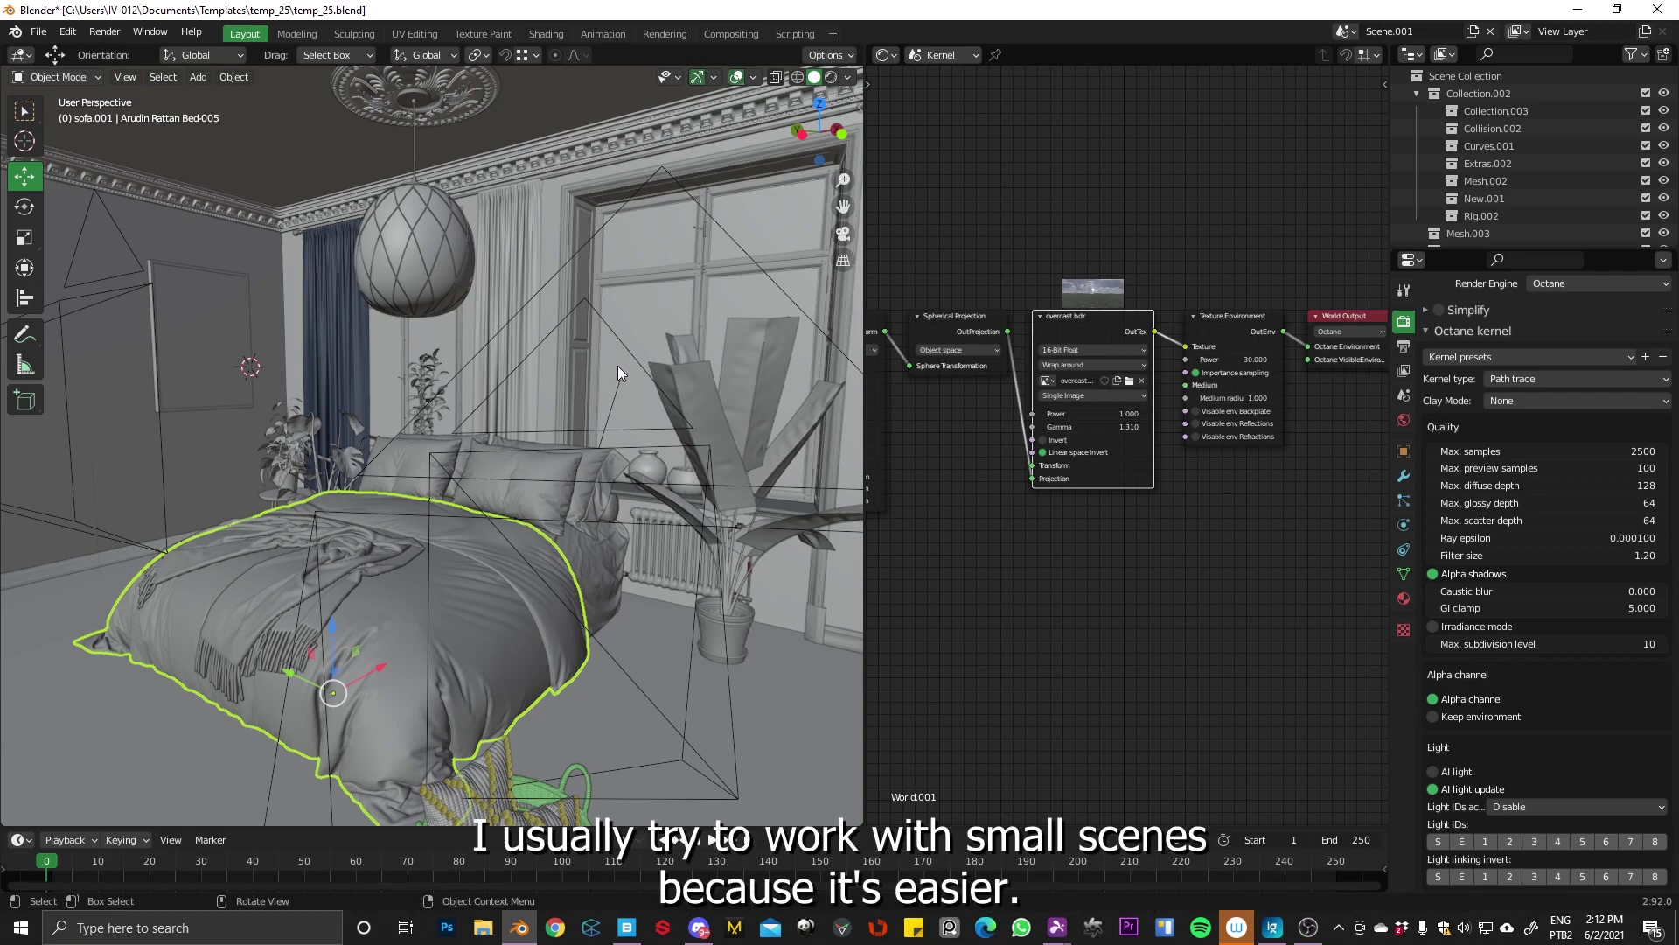
pyautogui.press('KP_0')
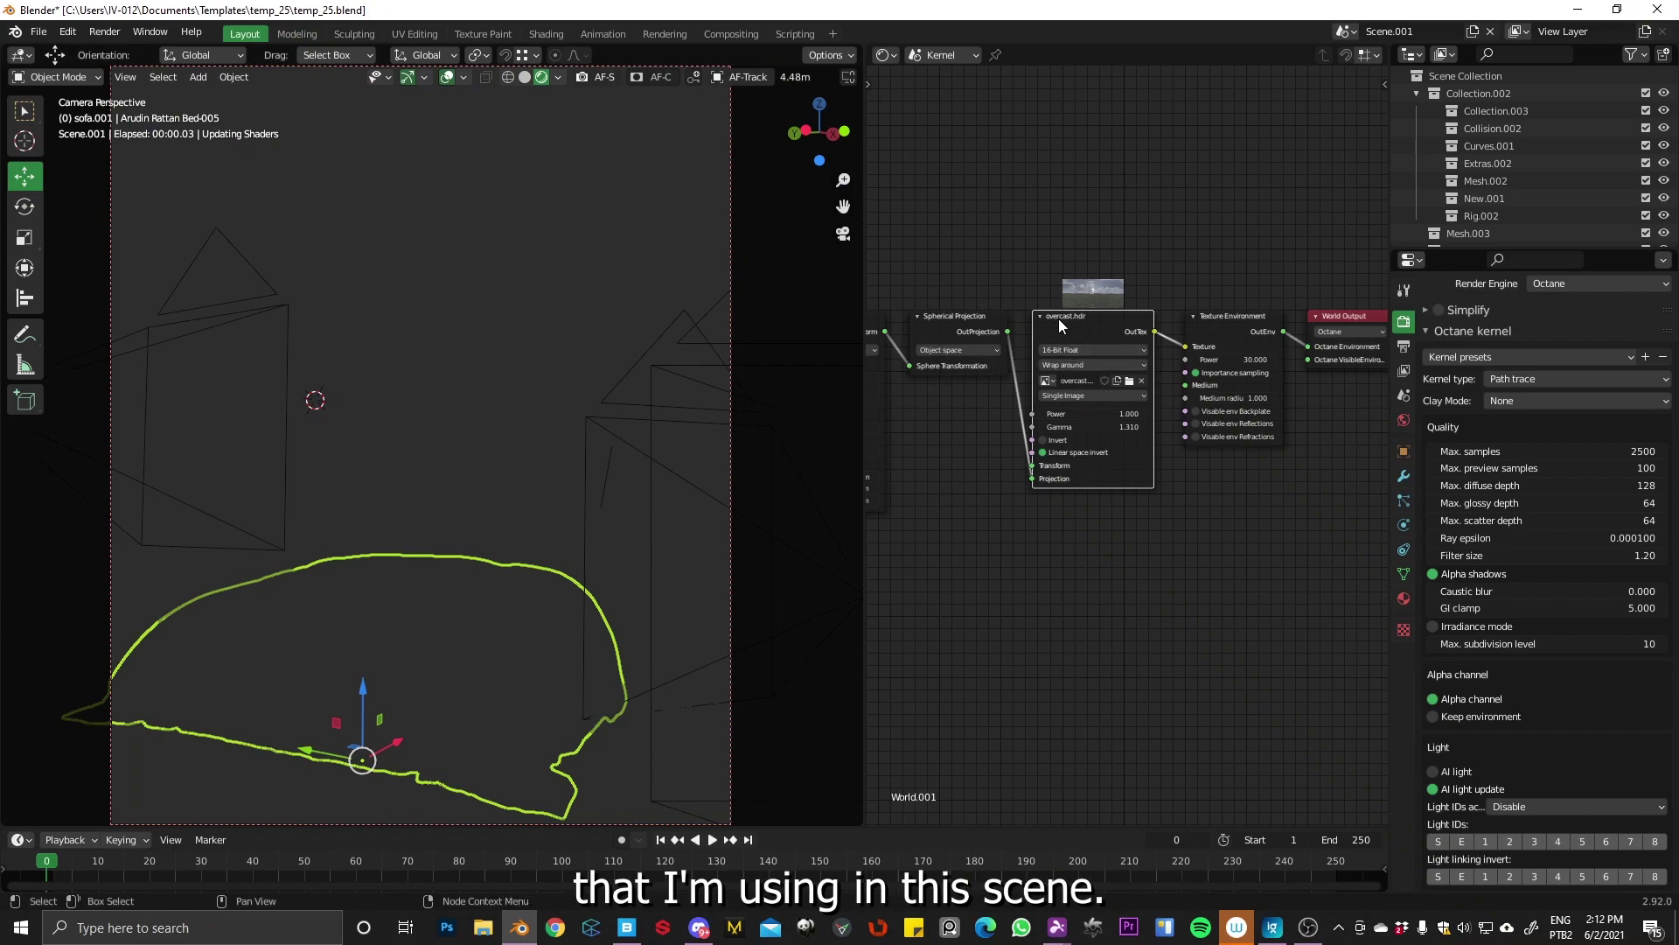
# Pan and zoom the world node editor to frame the overcast.hdr image texture node.
pyautogui.moveTo(1068, 316); pyautogui.dragTo(1090, 231)
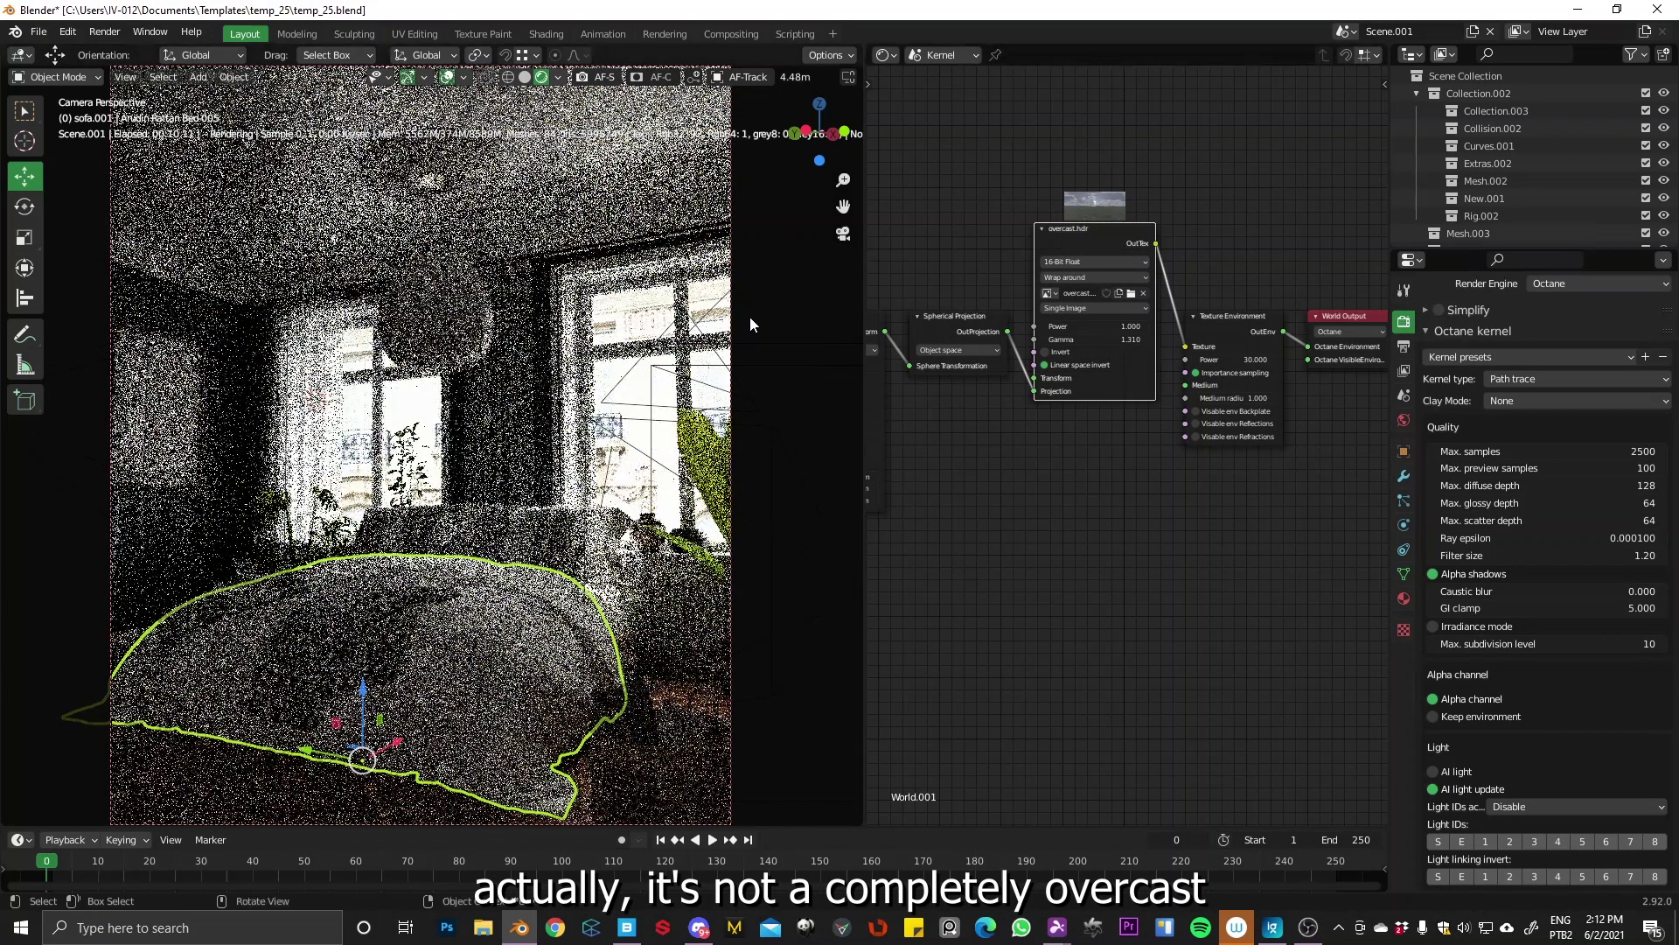
pyautogui.scroll(2, 1100, 190)
pyautogui.moveTo(1100, 191)
pyautogui.mouseDown(button='middle')
pyautogui.moveTo(1067, 515)
pyautogui.moveTo(1030, 418)
pyautogui.mouseUp(button='middle')
pyautogui.scroll(4, 995, 455)
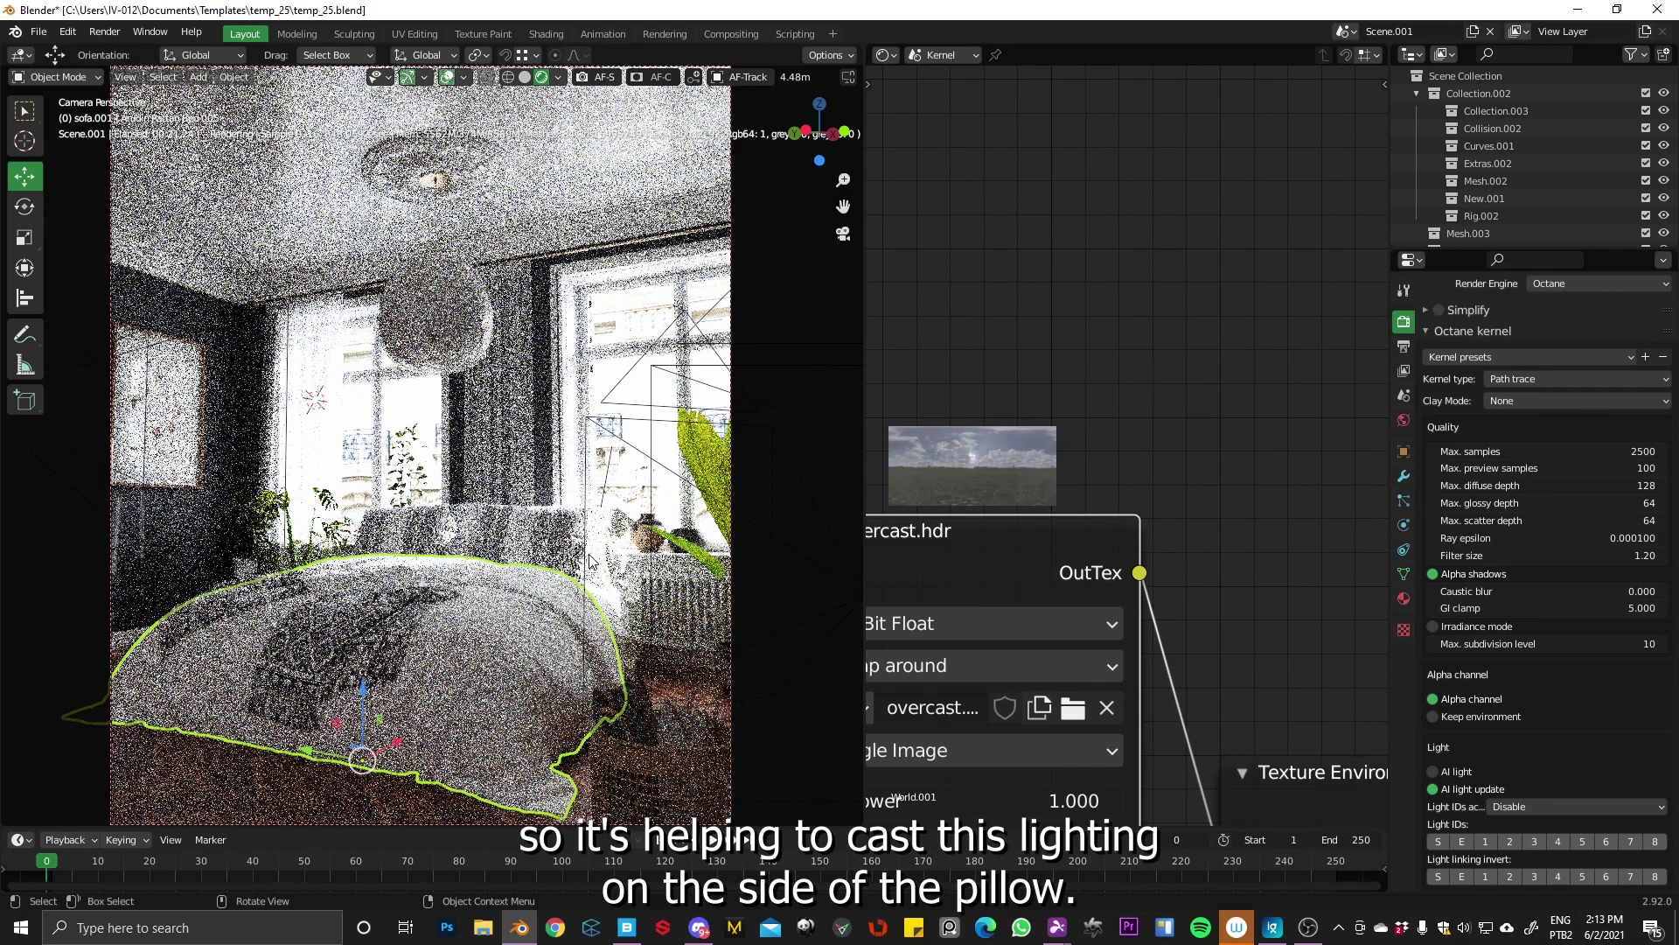
pyautogui.scroll(-2, 600, 557)
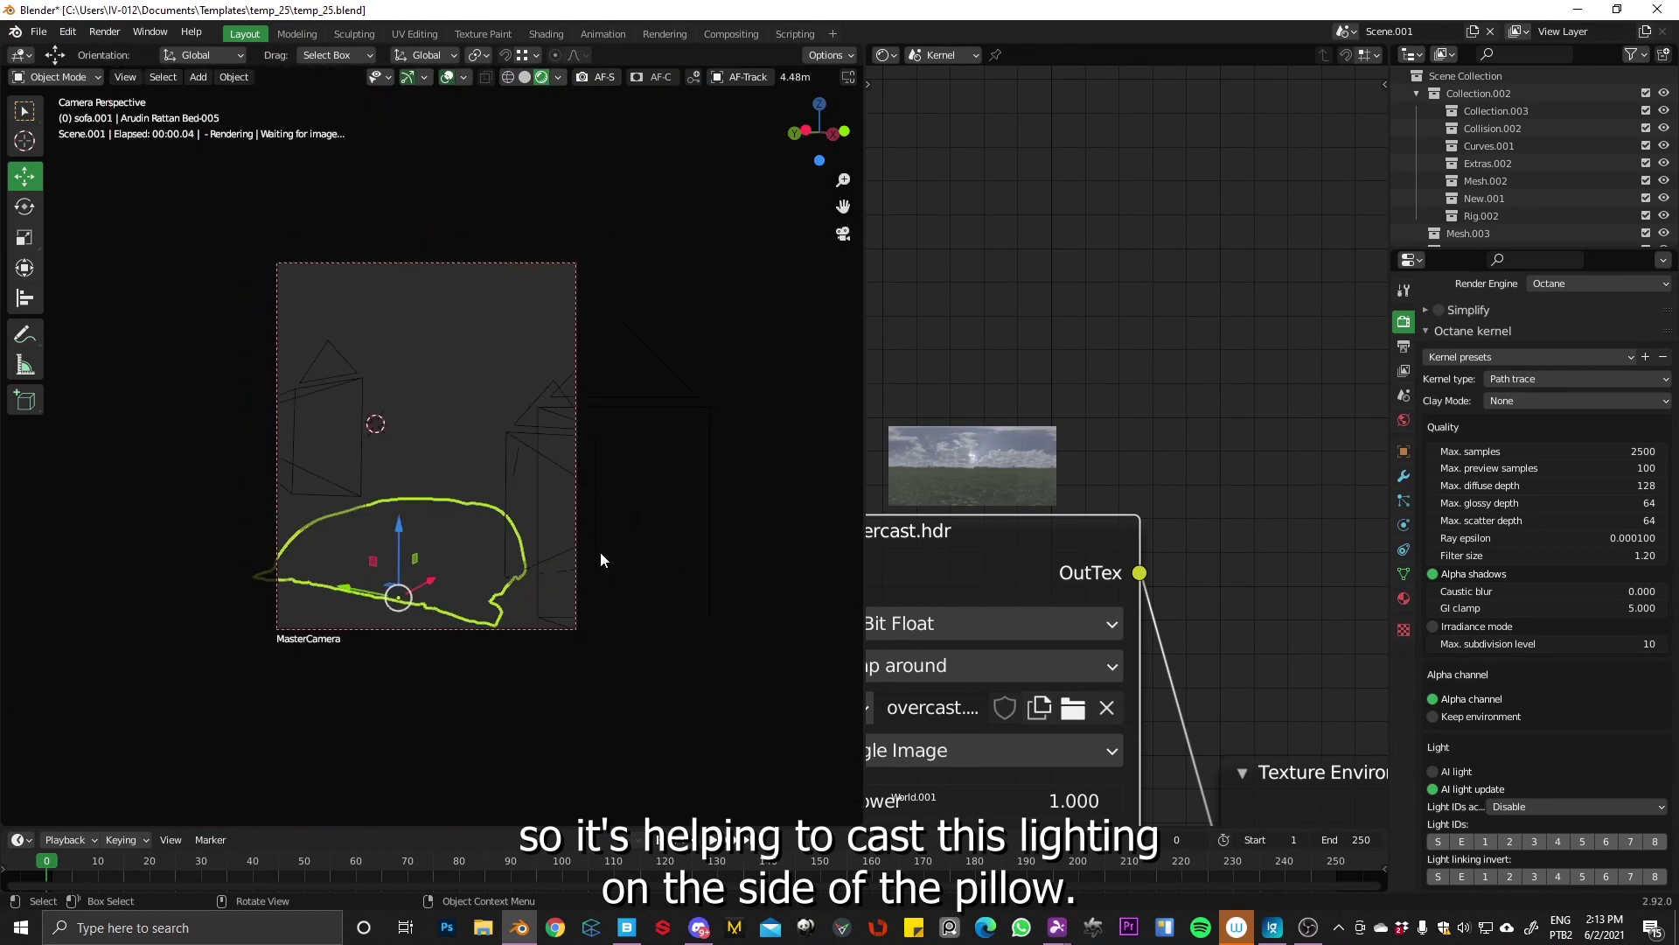
pyautogui.moveTo(1035, 548)
pyautogui.mouseDown()
pyautogui.moveTo(1250, 382)
pyautogui.moveTo(1080, 523)
pyautogui.moveTo(1107, 465)
pyautogui.mouseUp()
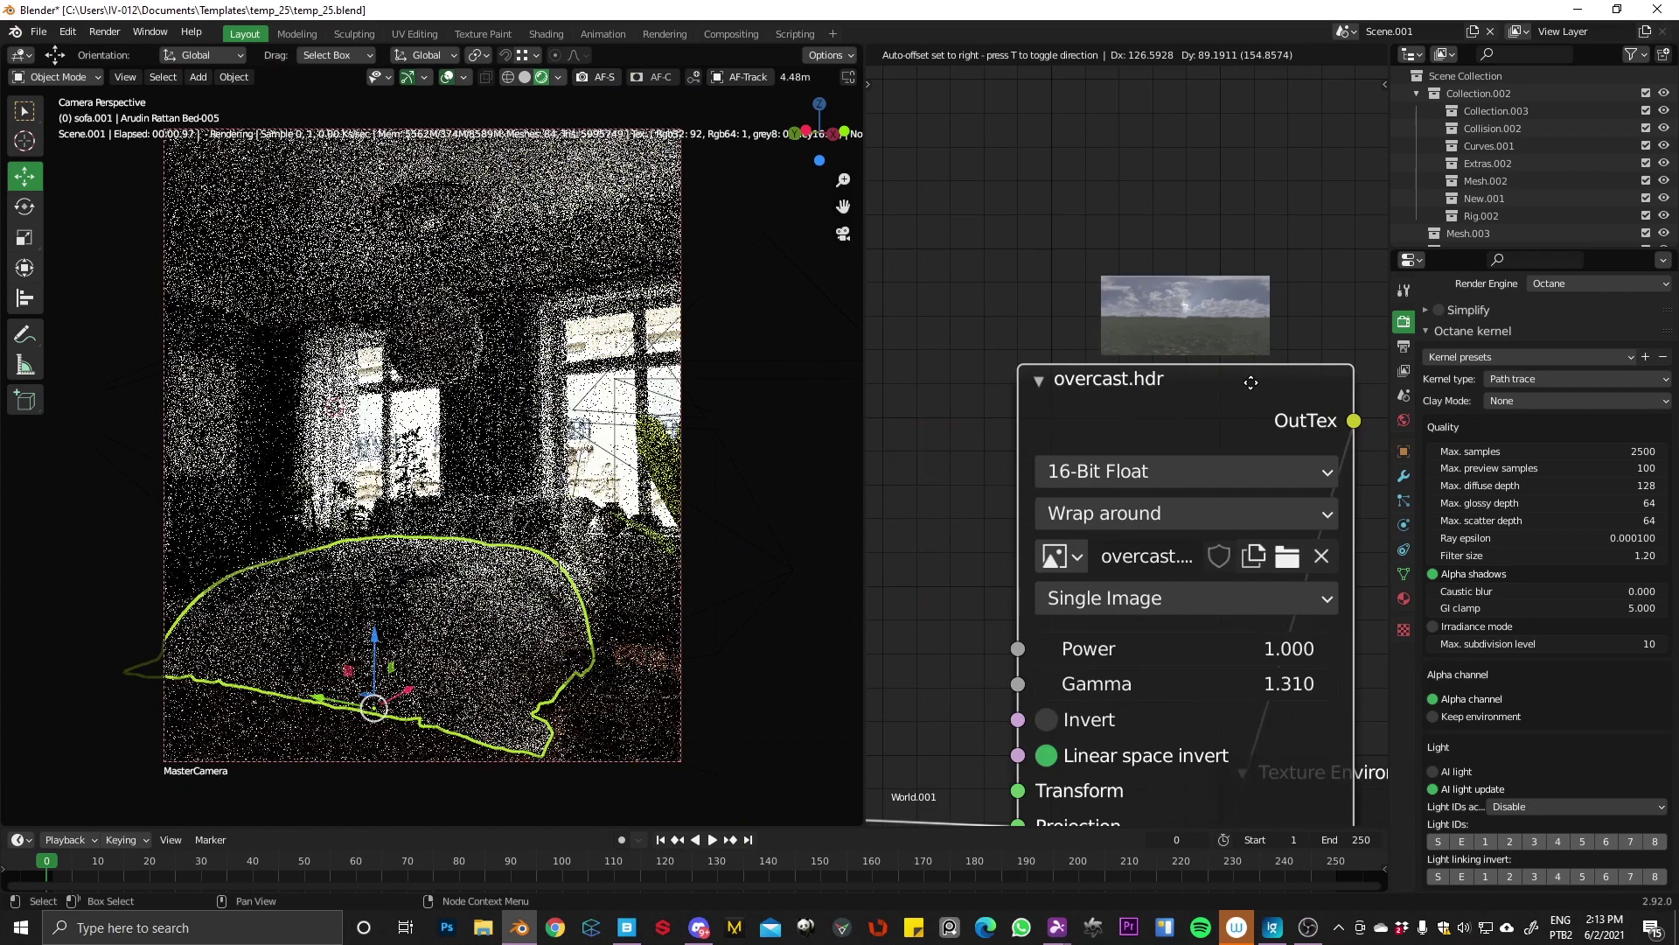
pyautogui.scroll(-4, 1224, 437)
# Bring the 3D Transform node into view and try an HDRI Y rotation of 30.
pyautogui.scroll(-2, 1111, 467)
pyautogui.moveTo(1104, 520); pyautogui.dragTo(1132, 491, button='middle')
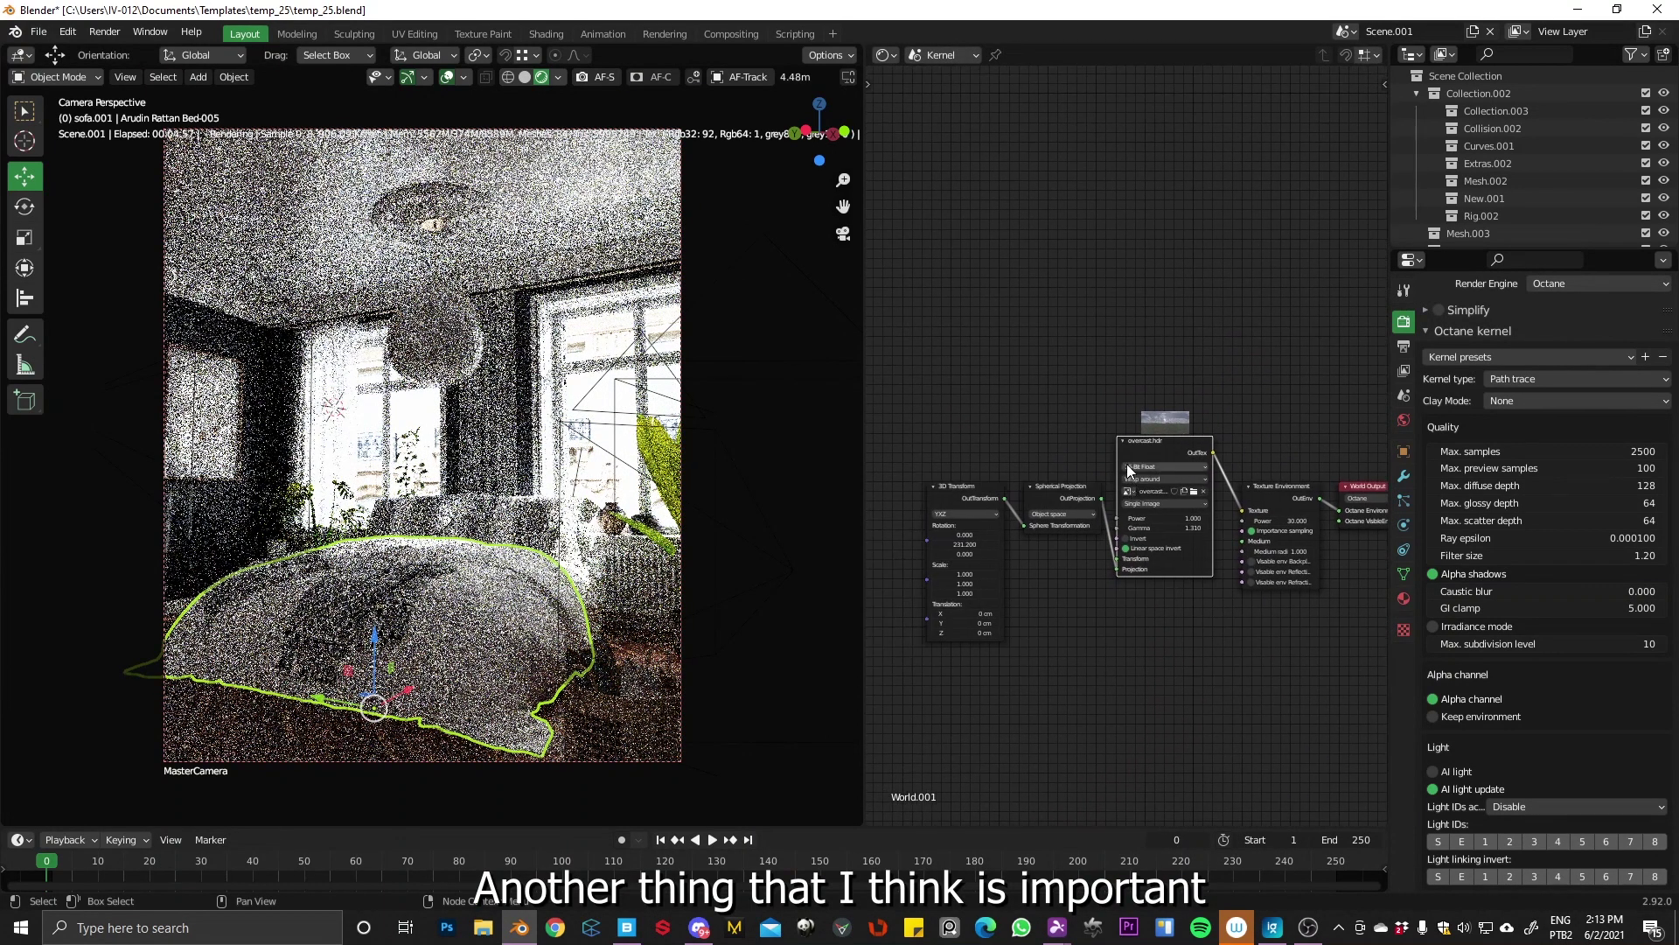
pyautogui.scroll(2, 1113, 501)
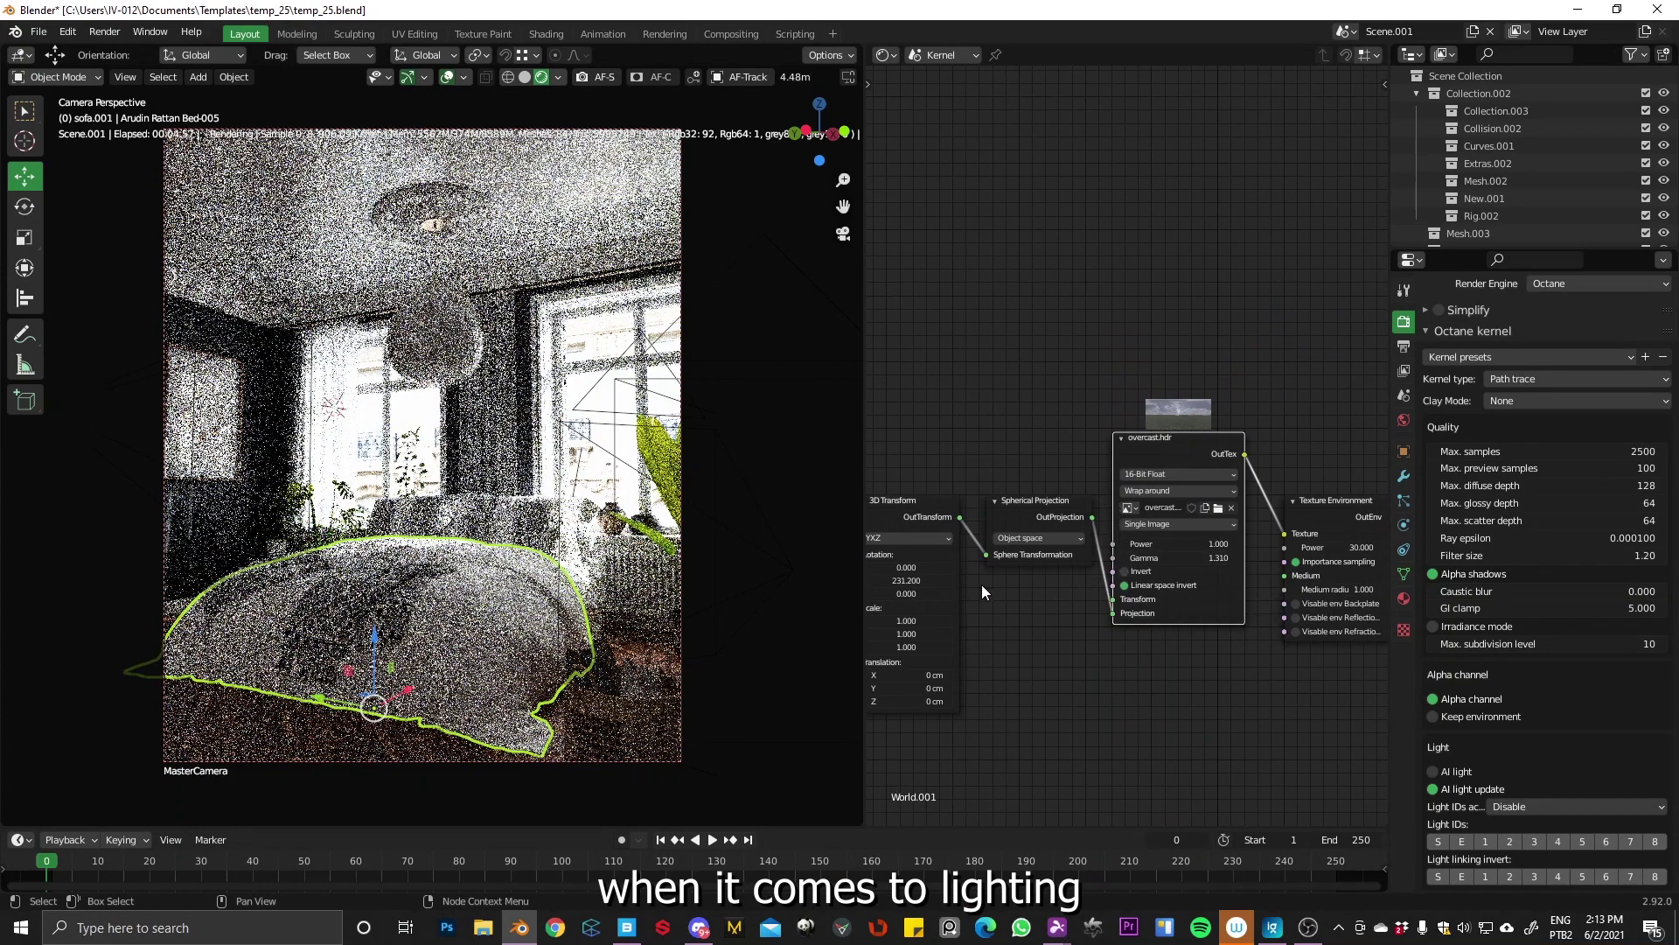
pyautogui.moveTo(1003, 569); pyautogui.dragTo(1079, 532, button='middle')
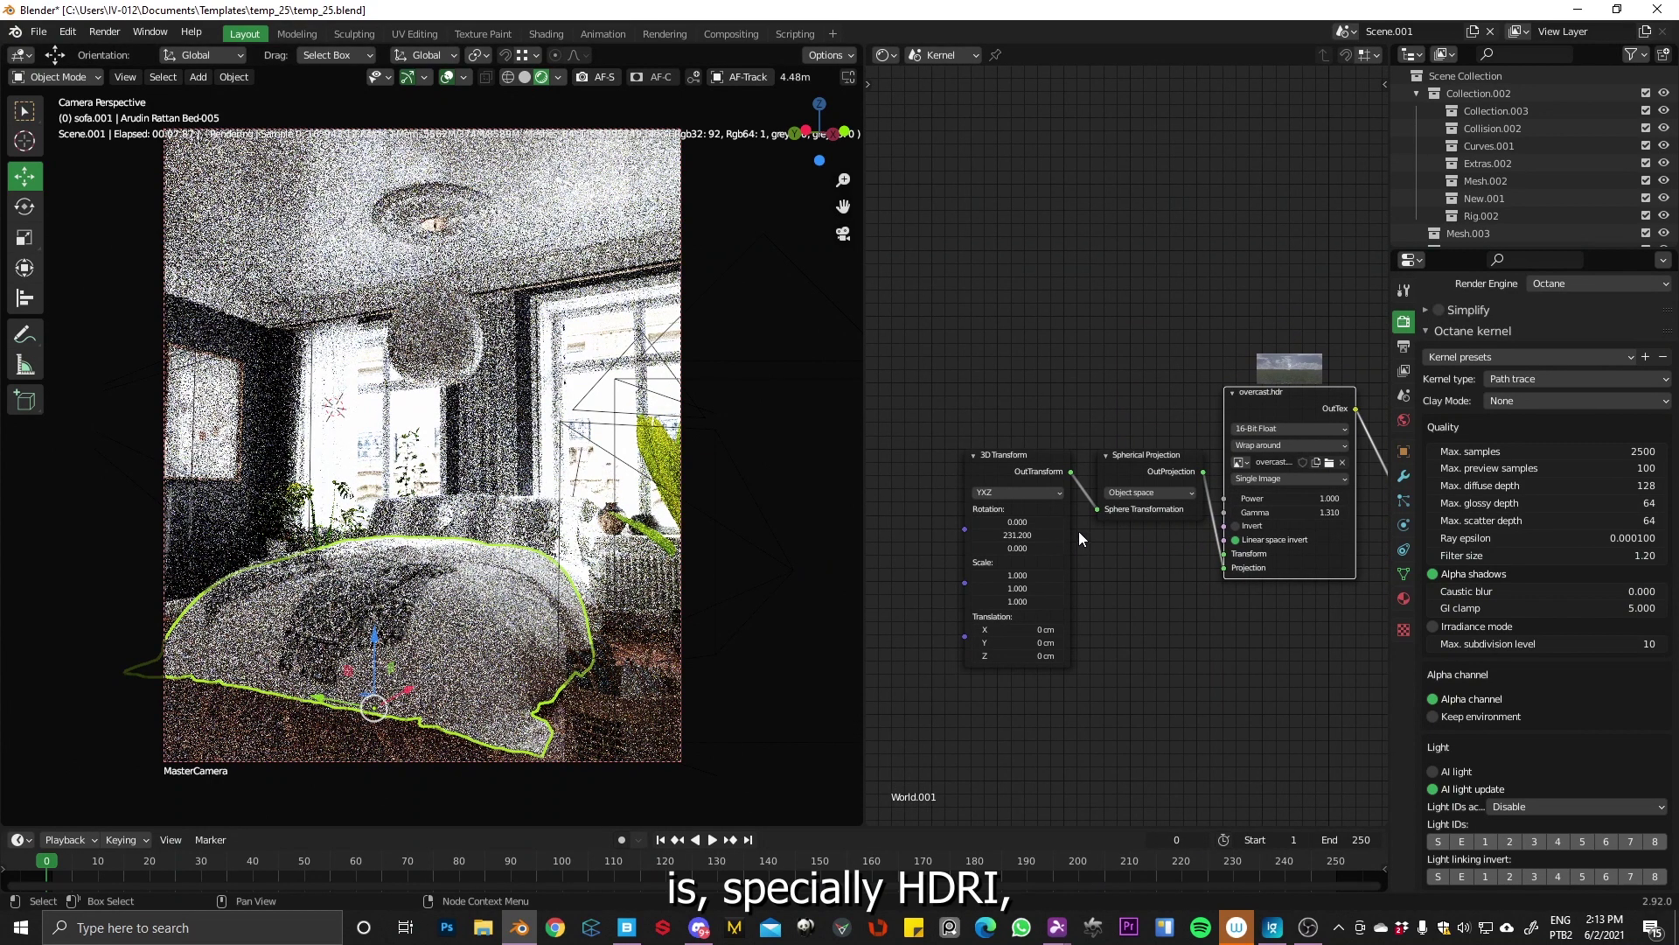
pyautogui.doubleClick(1016, 534)
pyautogui.write('30')
pyautogui.press('Return')
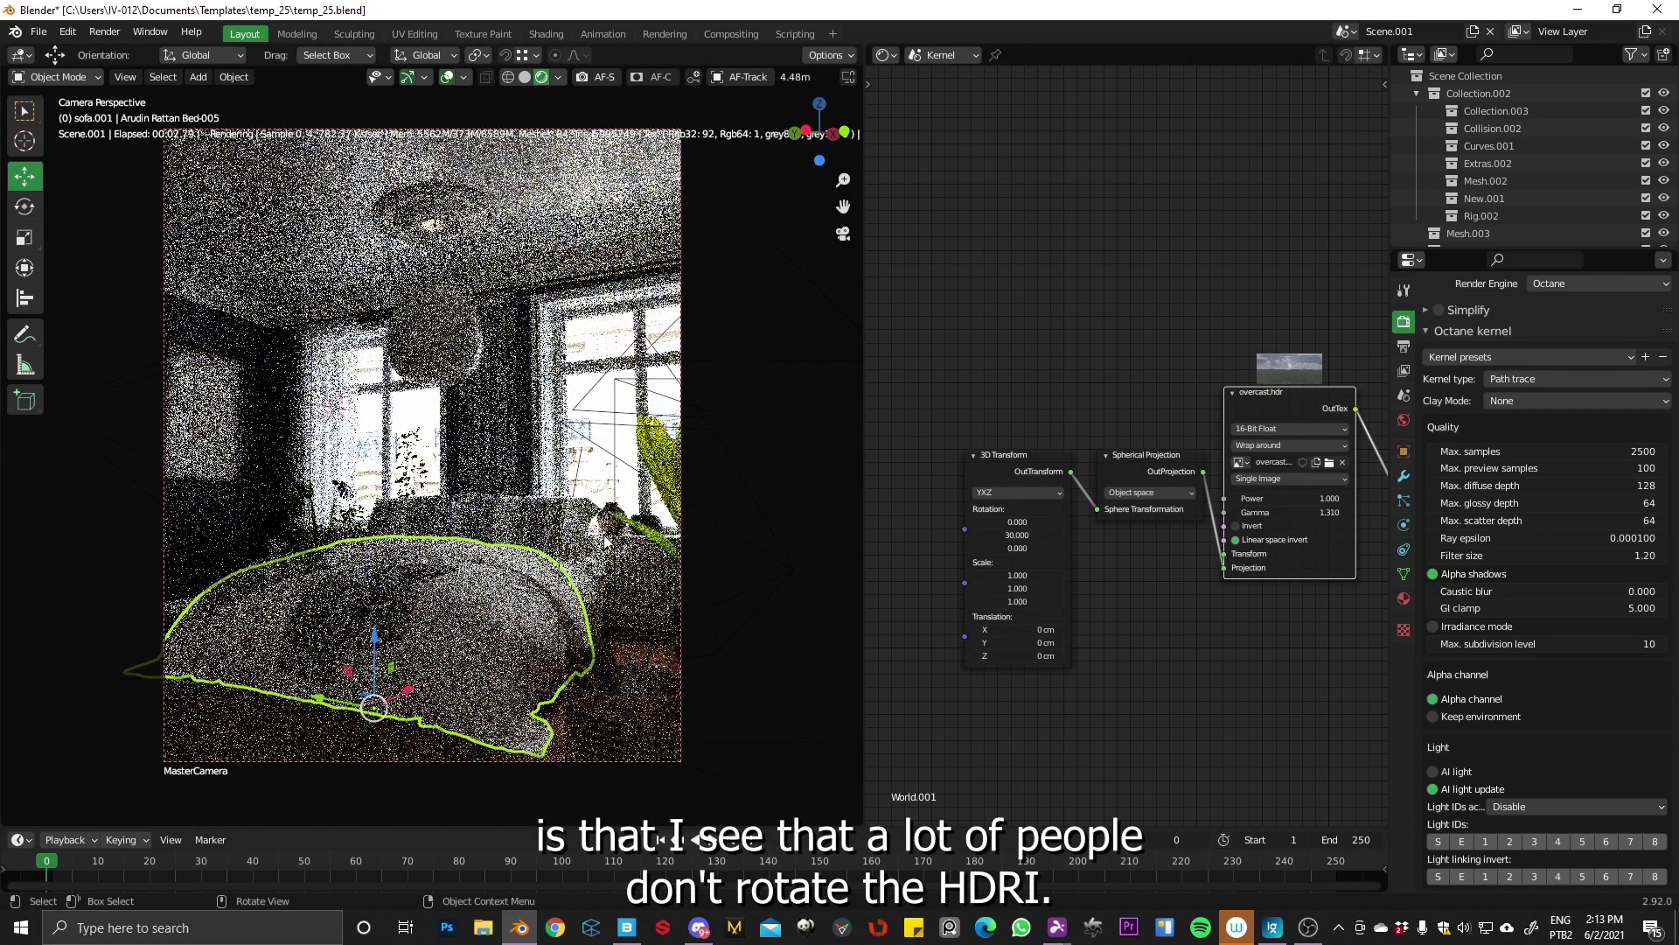
# Try other HDRI Y rotation values, ending at 0.
pyautogui.click(1023, 533)
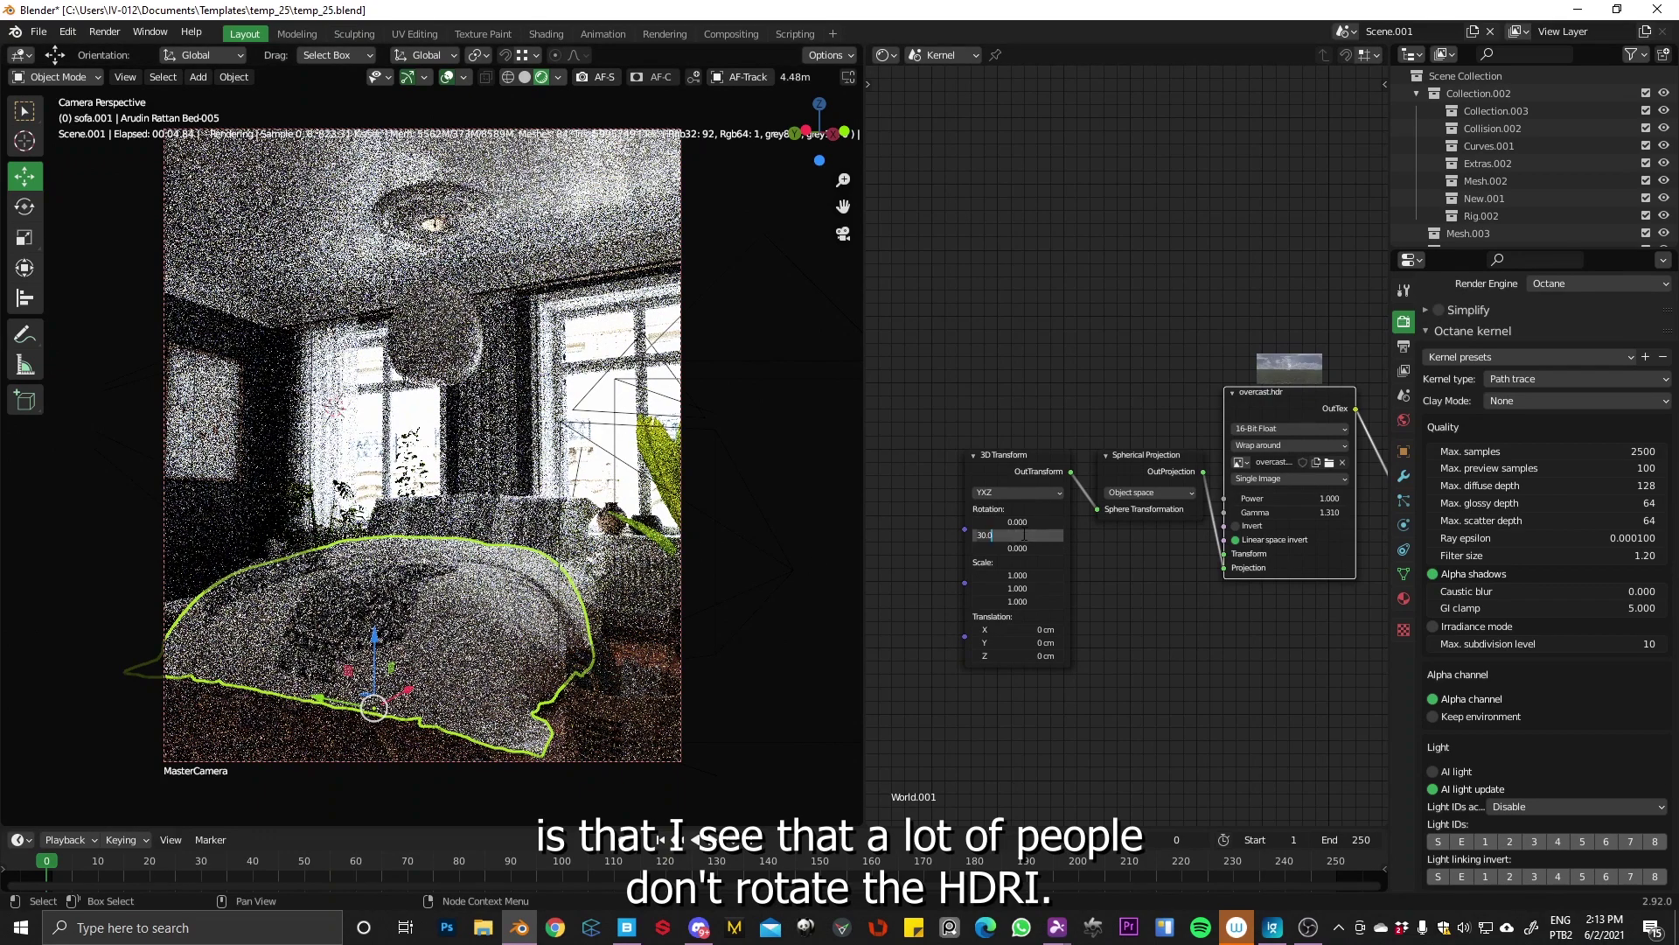
pyautogui.write('23')
pyautogui.press('Return')
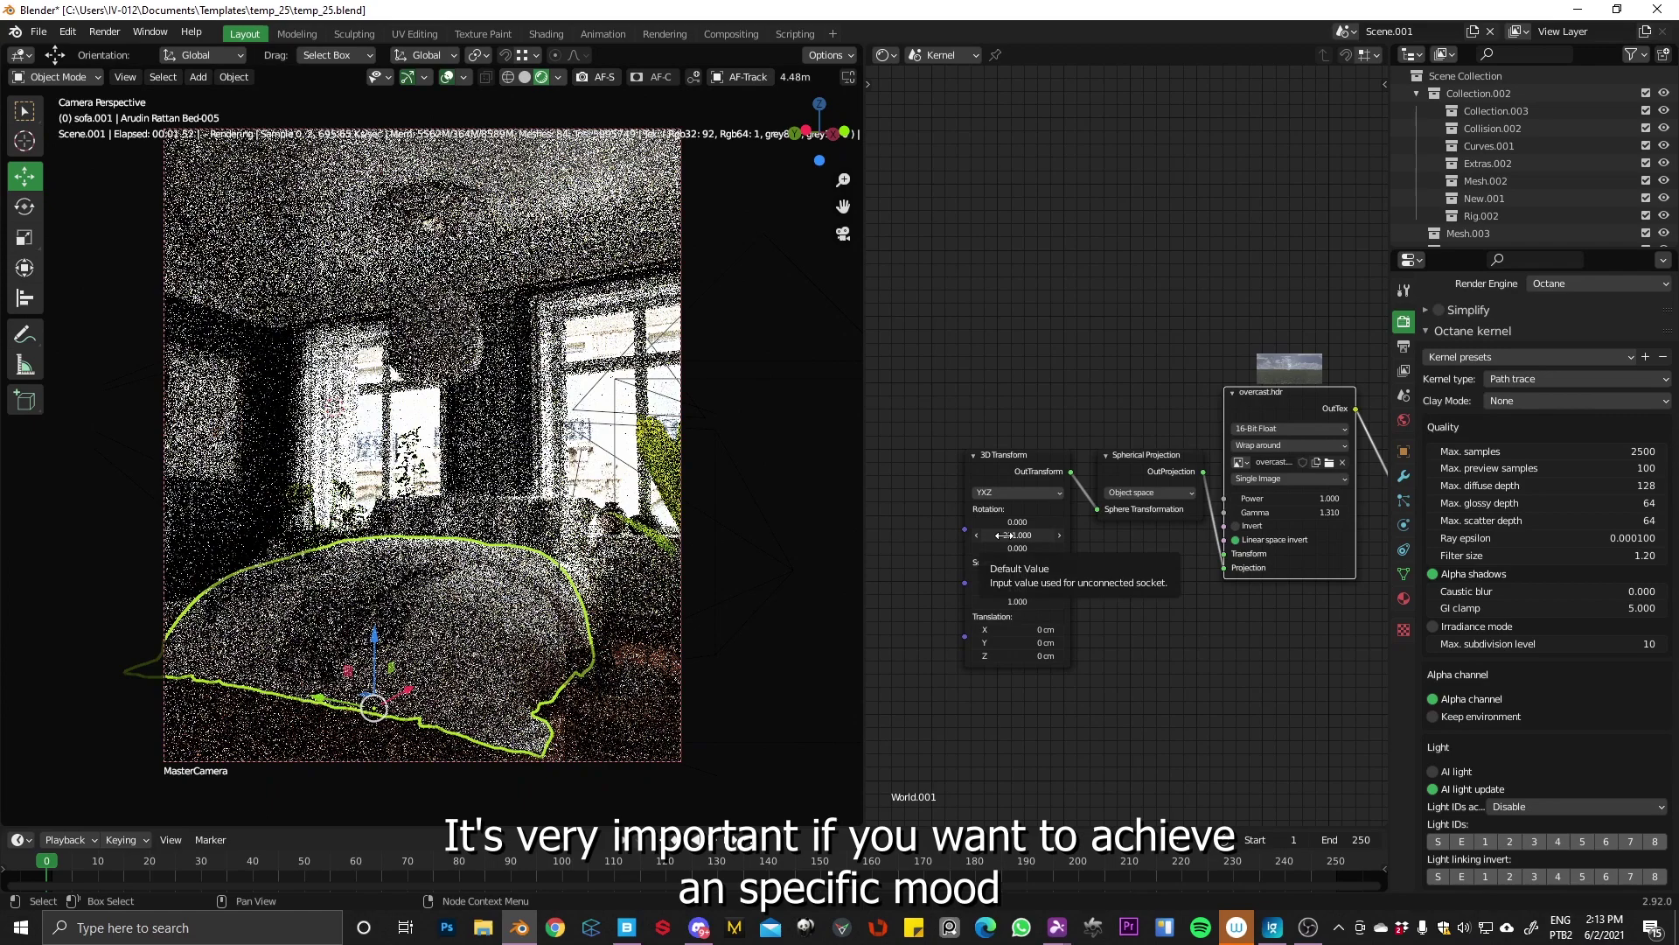
pyautogui.click(1002, 535)
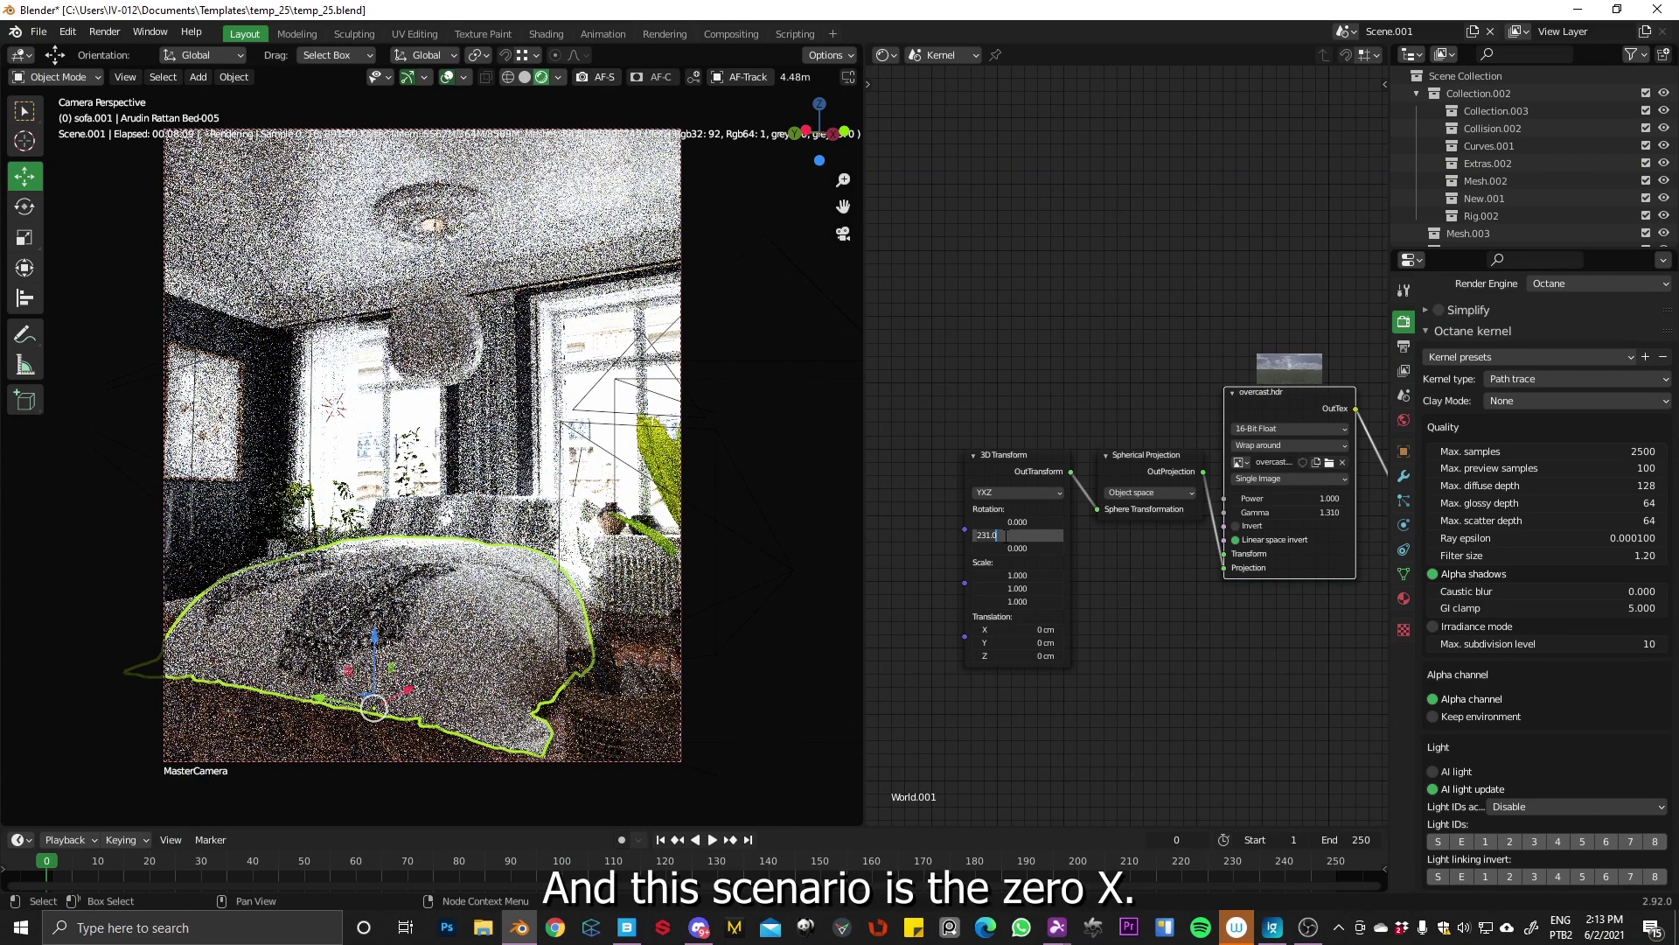
pyautogui.write('8')
pyautogui.press('BackSpace')
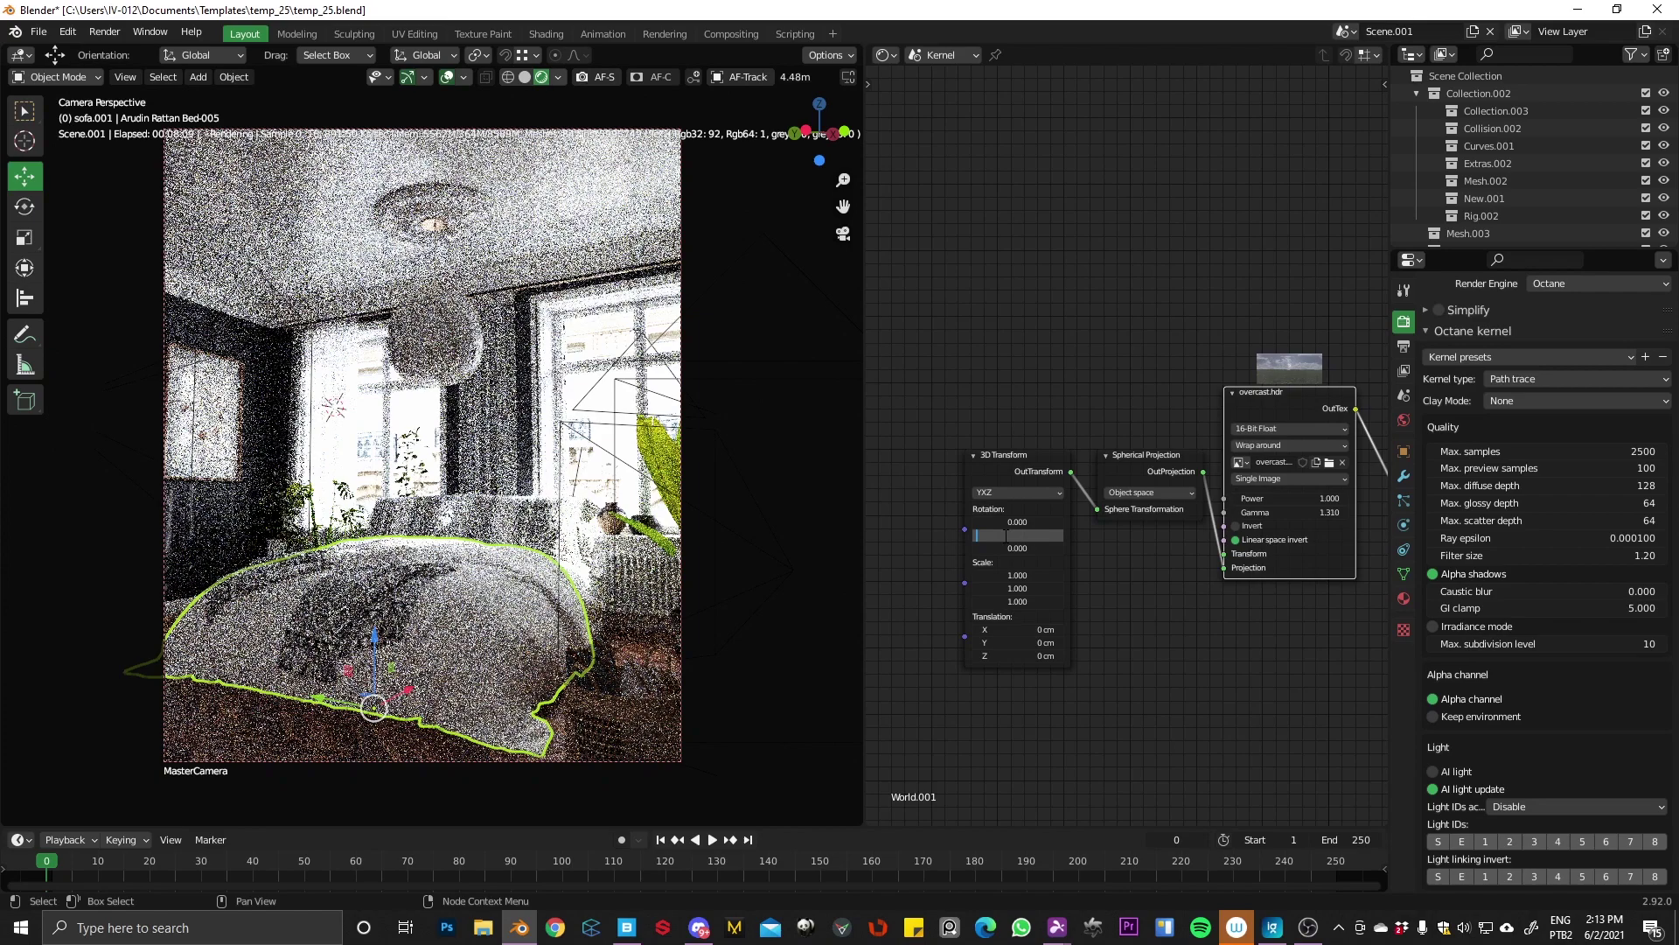
pyautogui.press('Return')
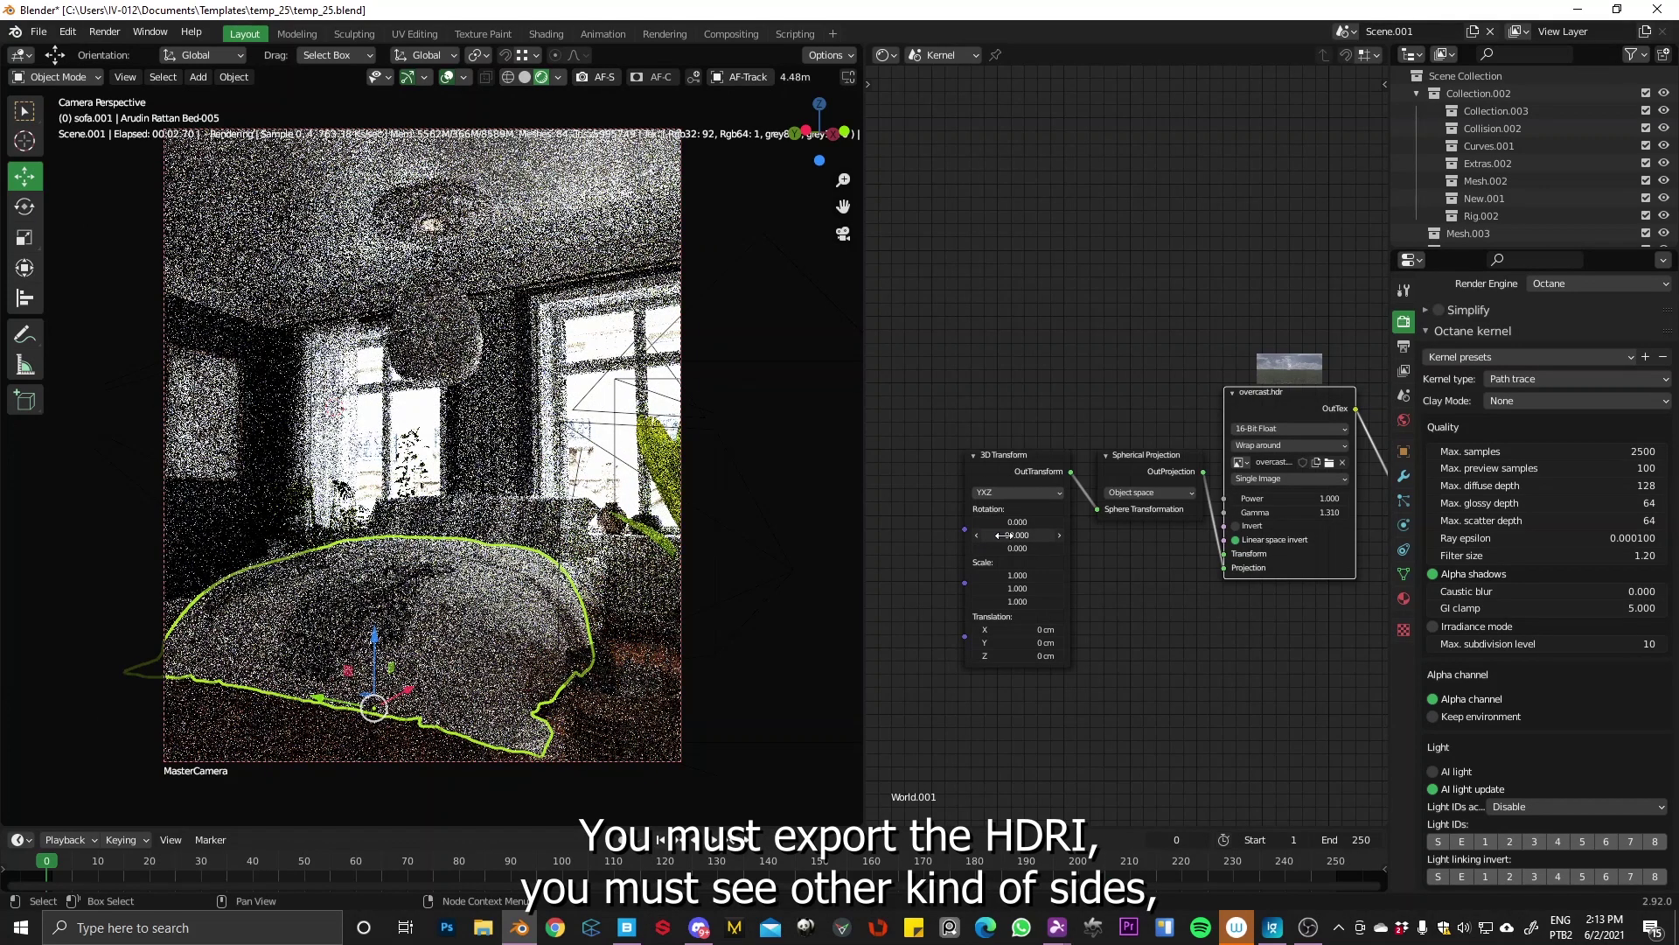
# Try a Y rotation around 20, then settle the HDRI at 231.
pyautogui.click(1005, 534)
pyautogui.write('90')
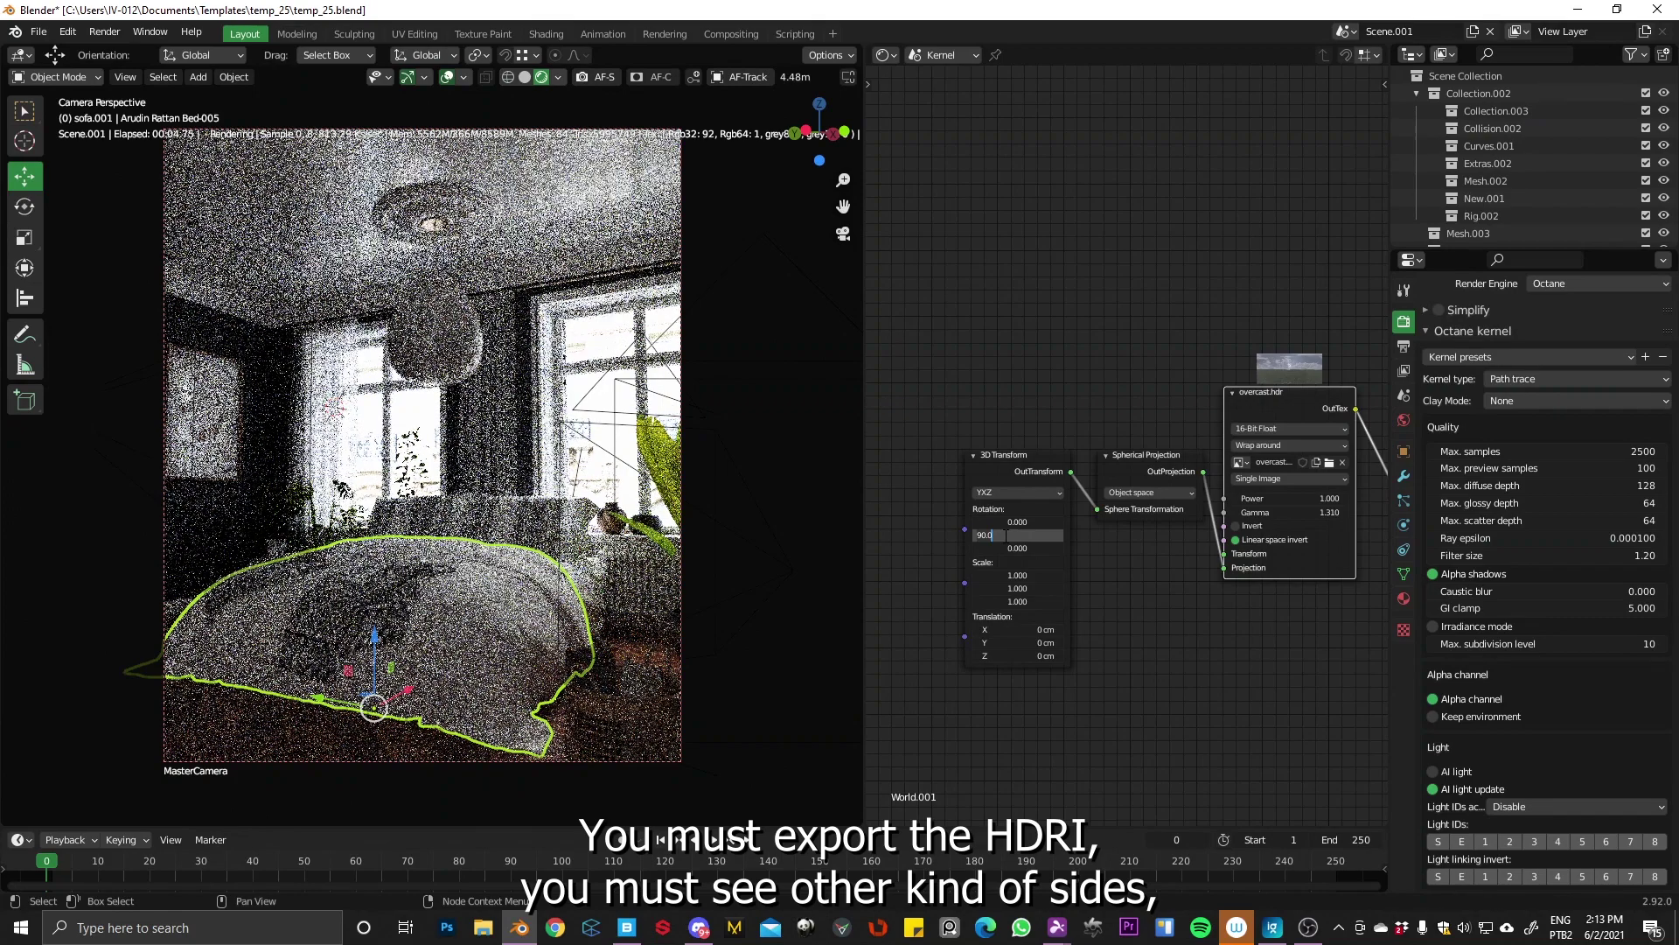
pyautogui.write('2')
pyautogui.write('0')
pyautogui.press('Return')
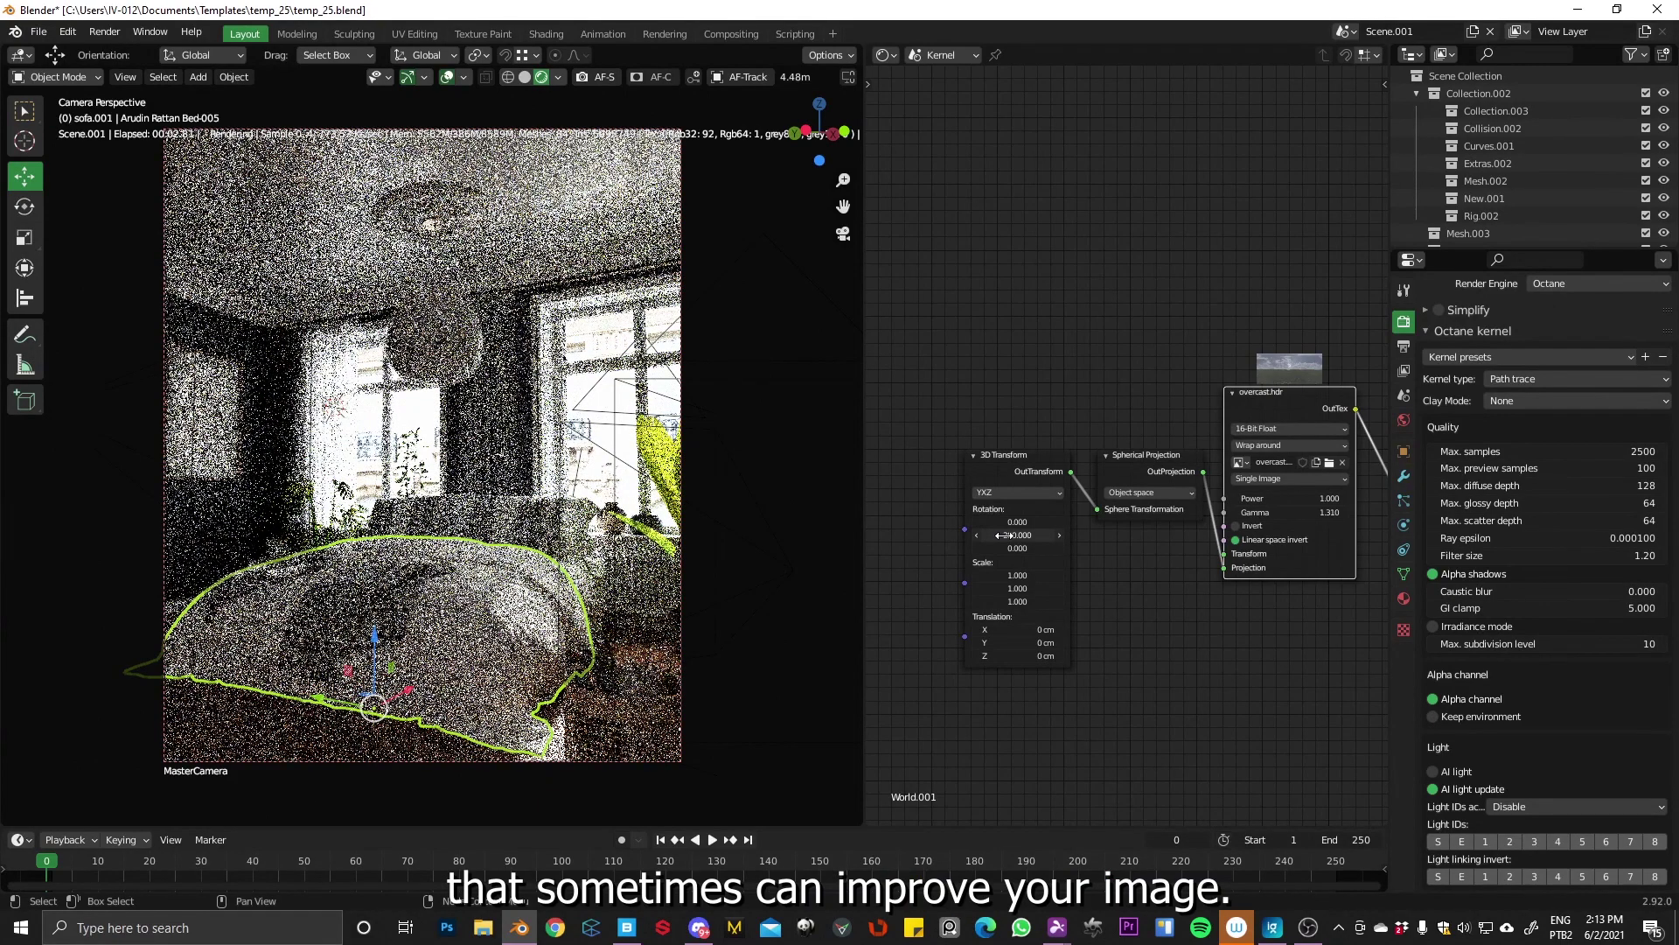
pyautogui.click(1003, 535)
pyautogui.write('280')
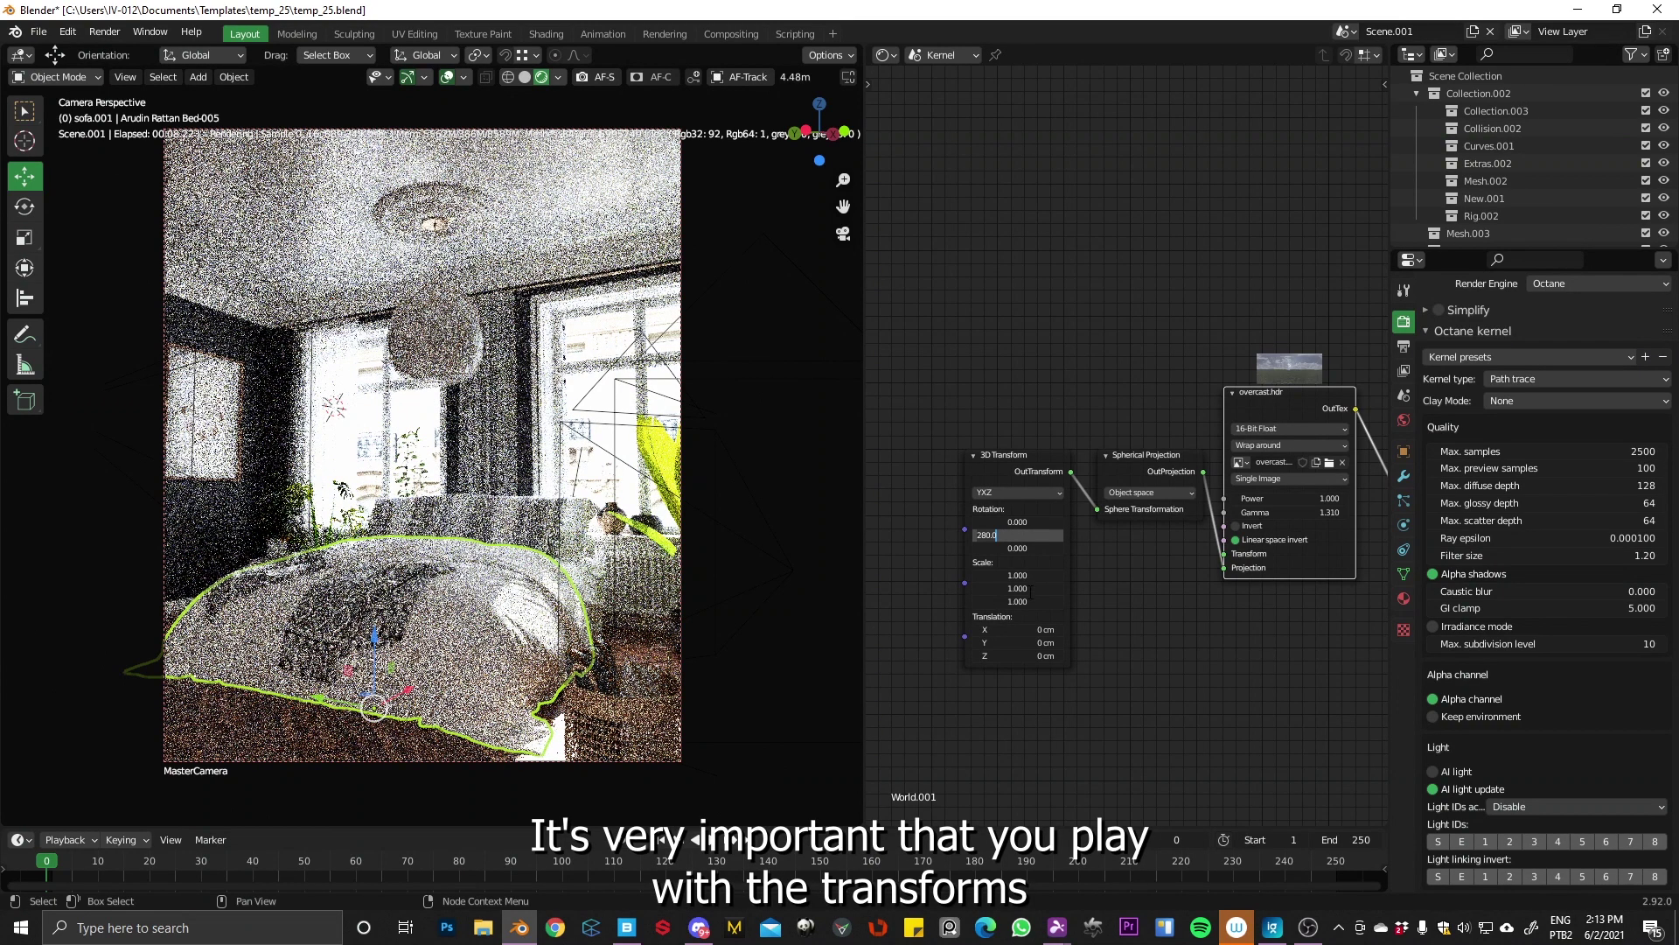
pyautogui.write('231')
pyautogui.press('Return')
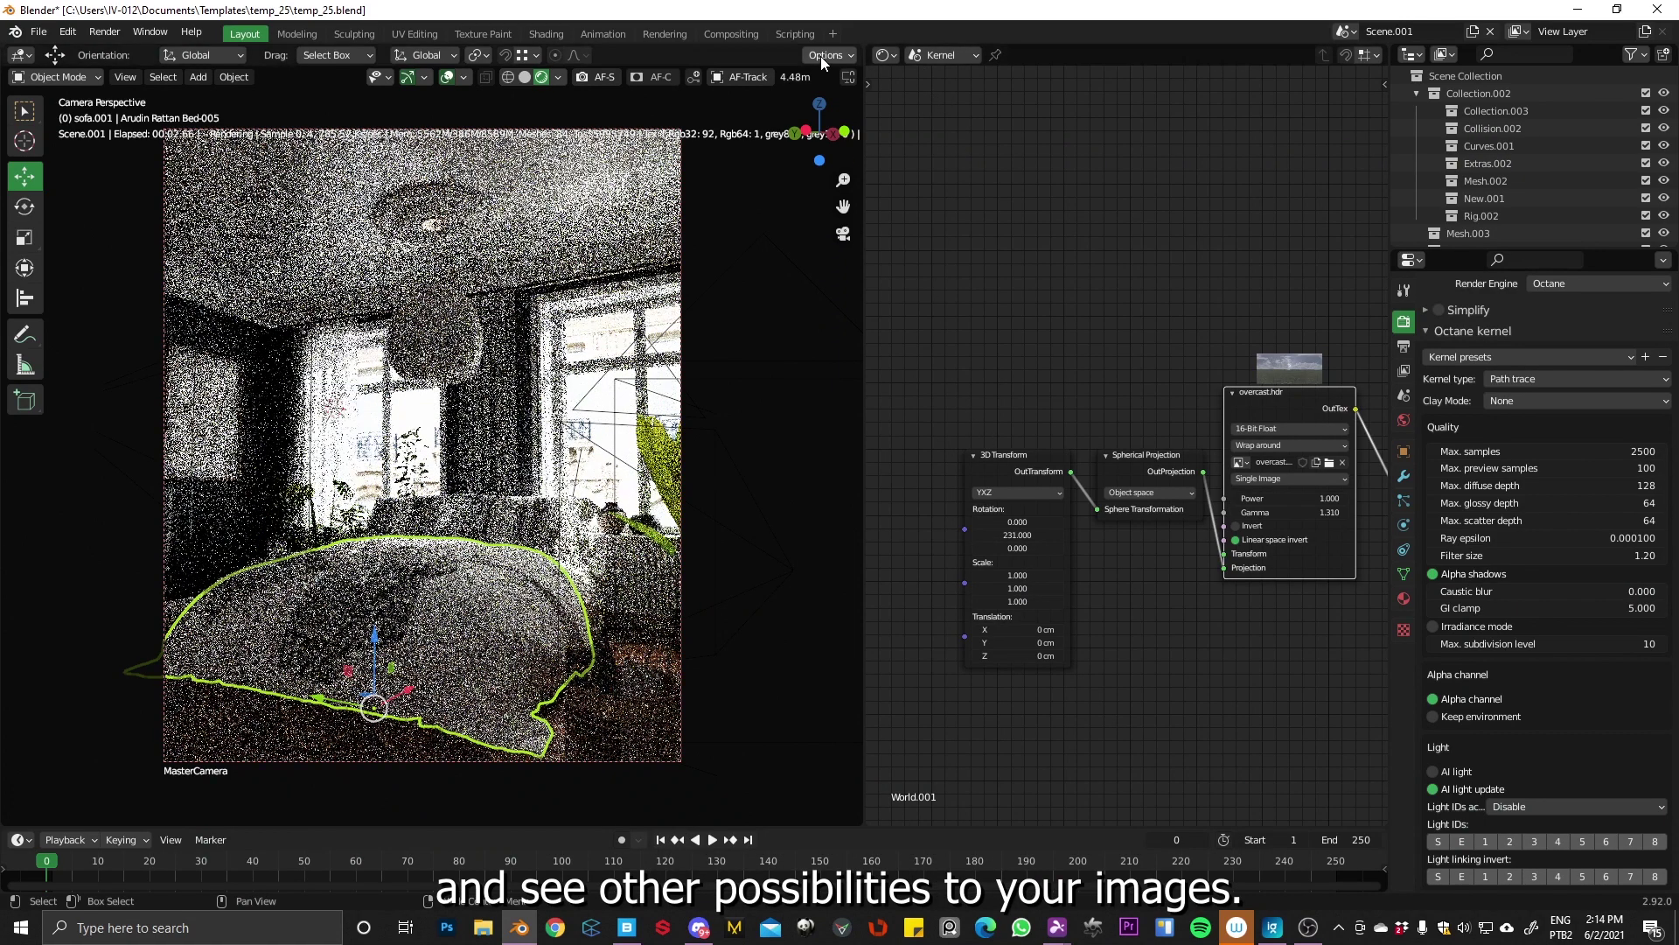
# Turn the node area into a second 3D view and orbit it around the room set.
pyautogui.click(575, 392)
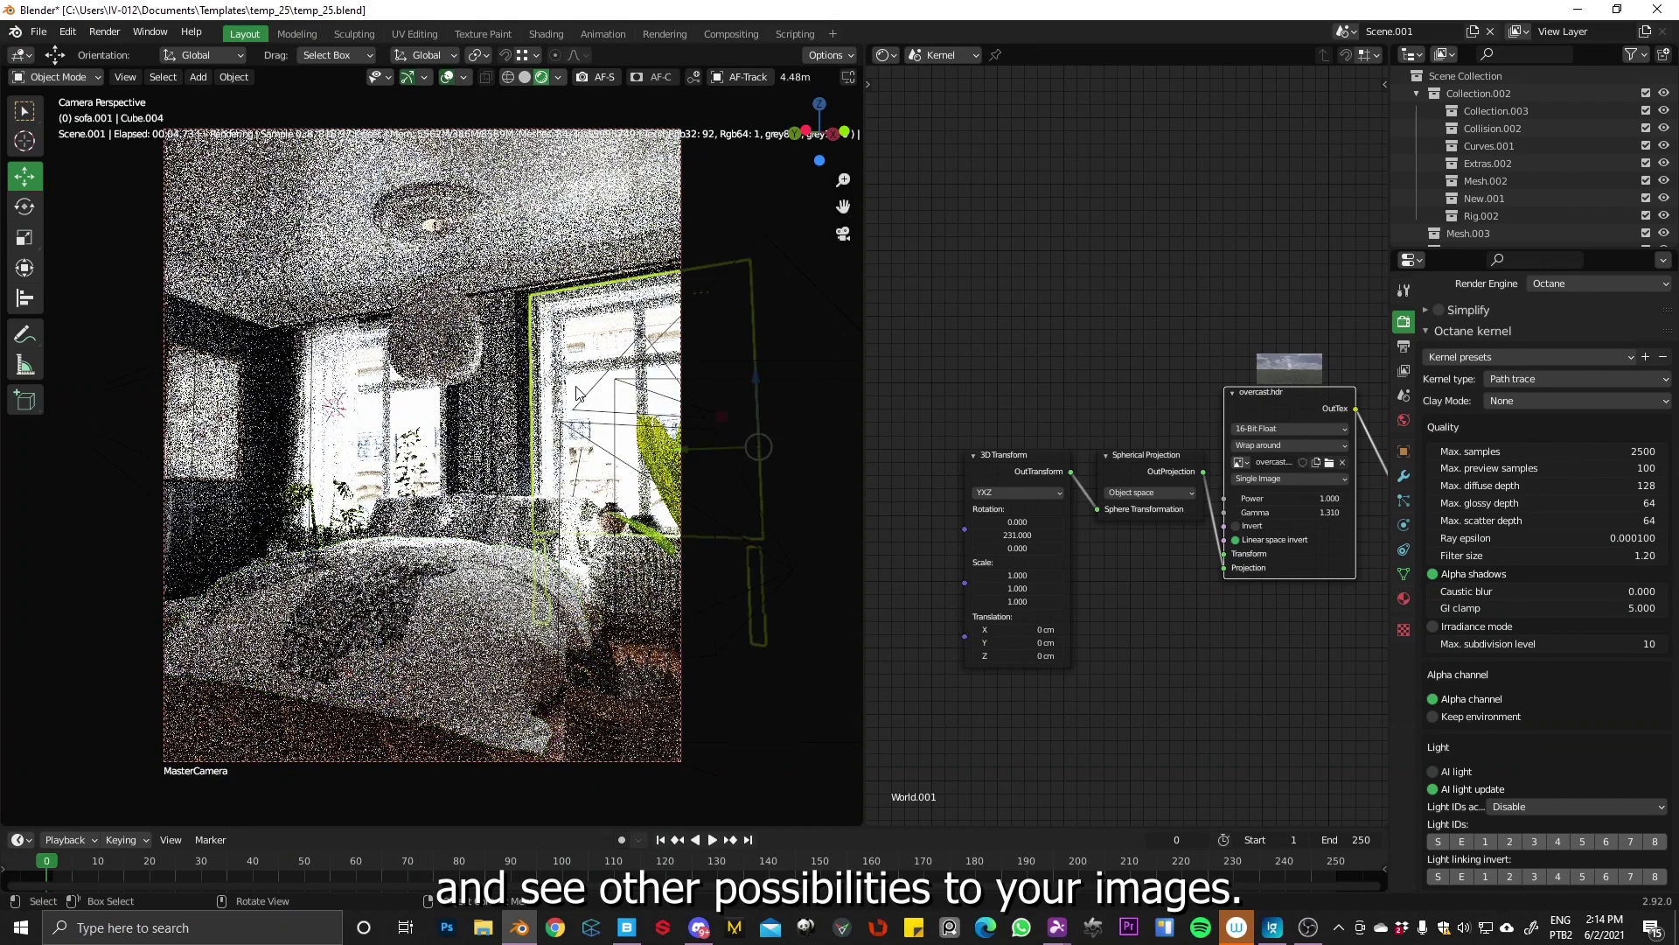
pyautogui.click(885, 58)
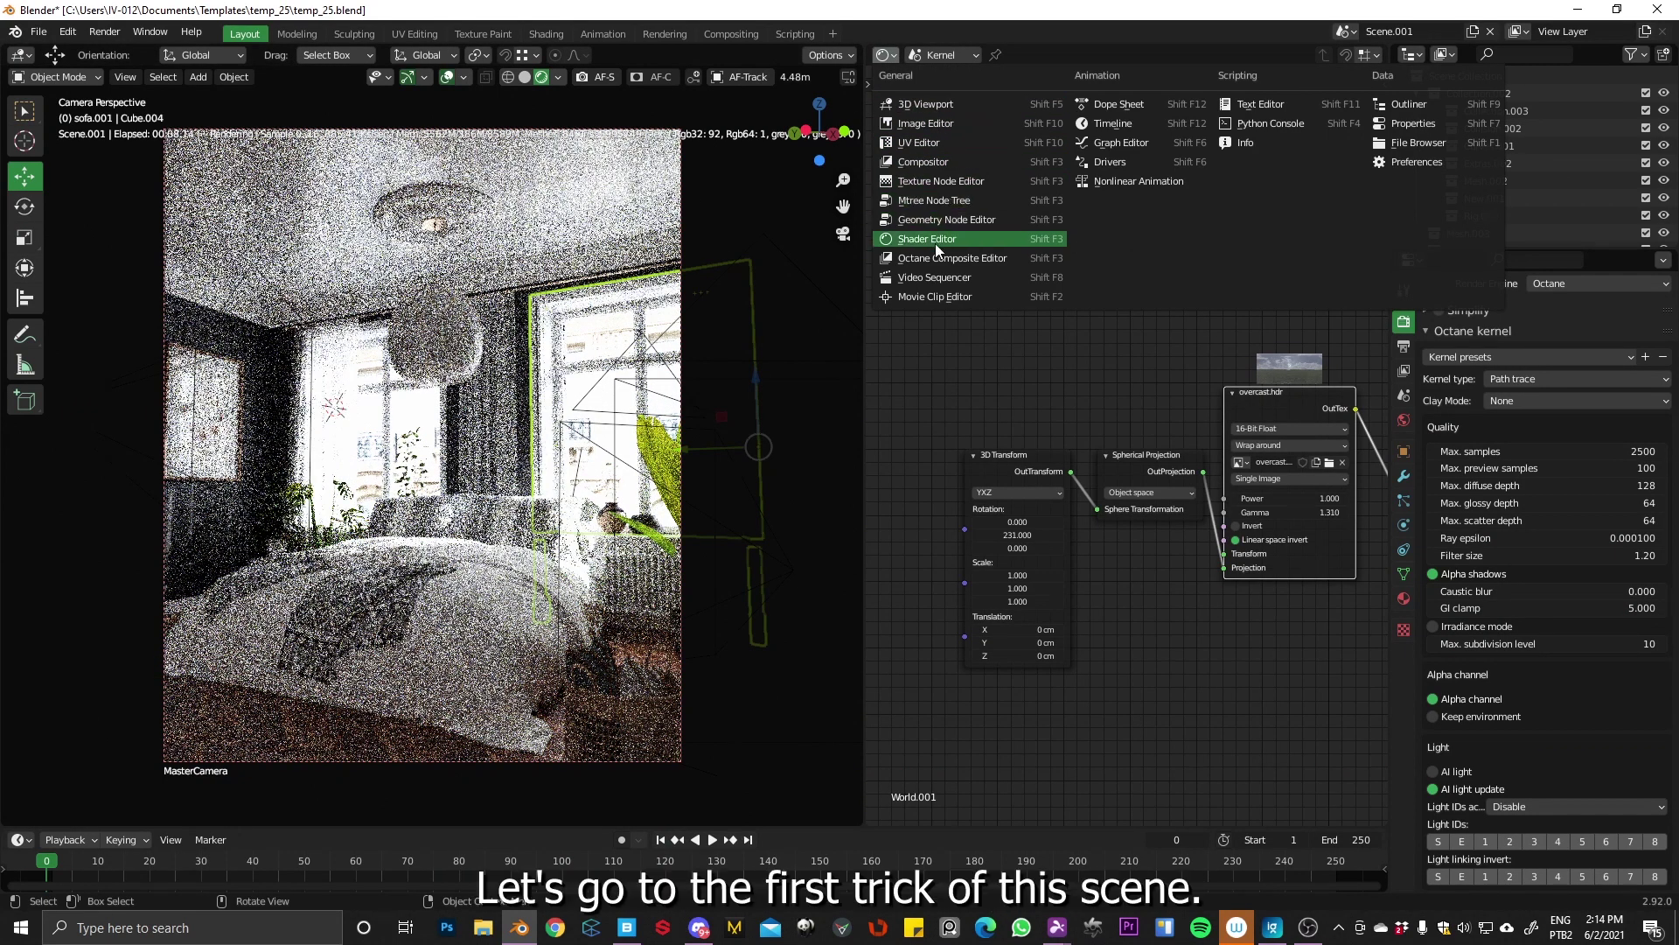
pyautogui.click(934, 245)
pyautogui.click(885, 55)
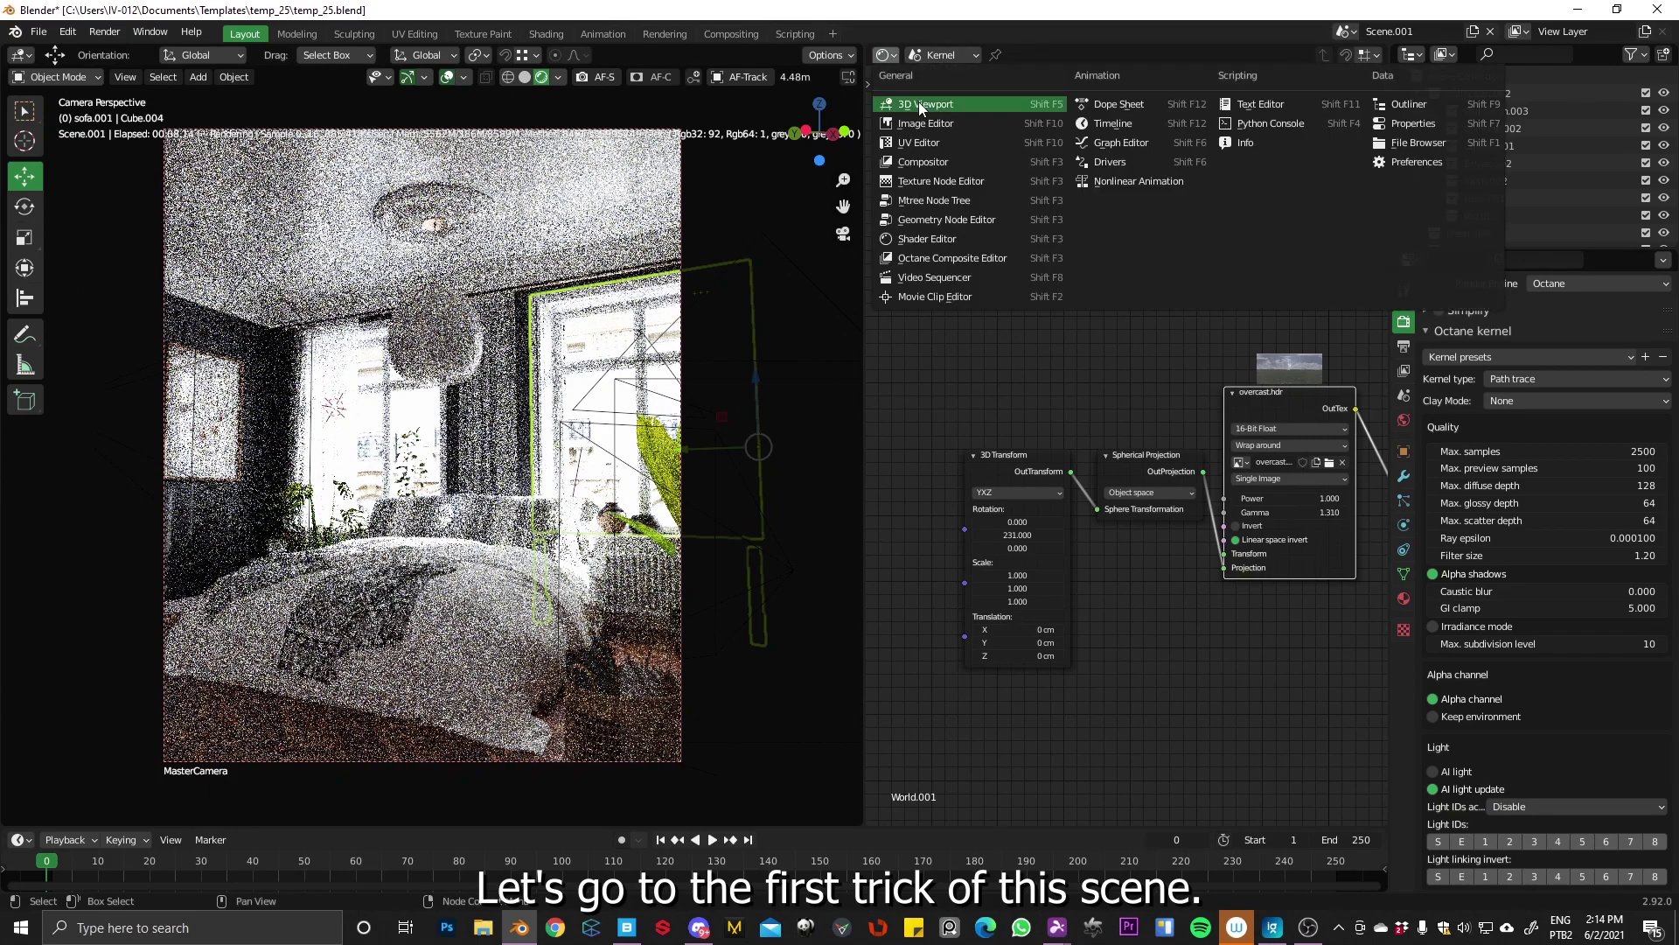
pyautogui.click(910, 106)
pyautogui.scroll(-3, 1262, 402)
pyautogui.moveTo(1284, 417); pyautogui.dragTo(1293, 324, button='middle')
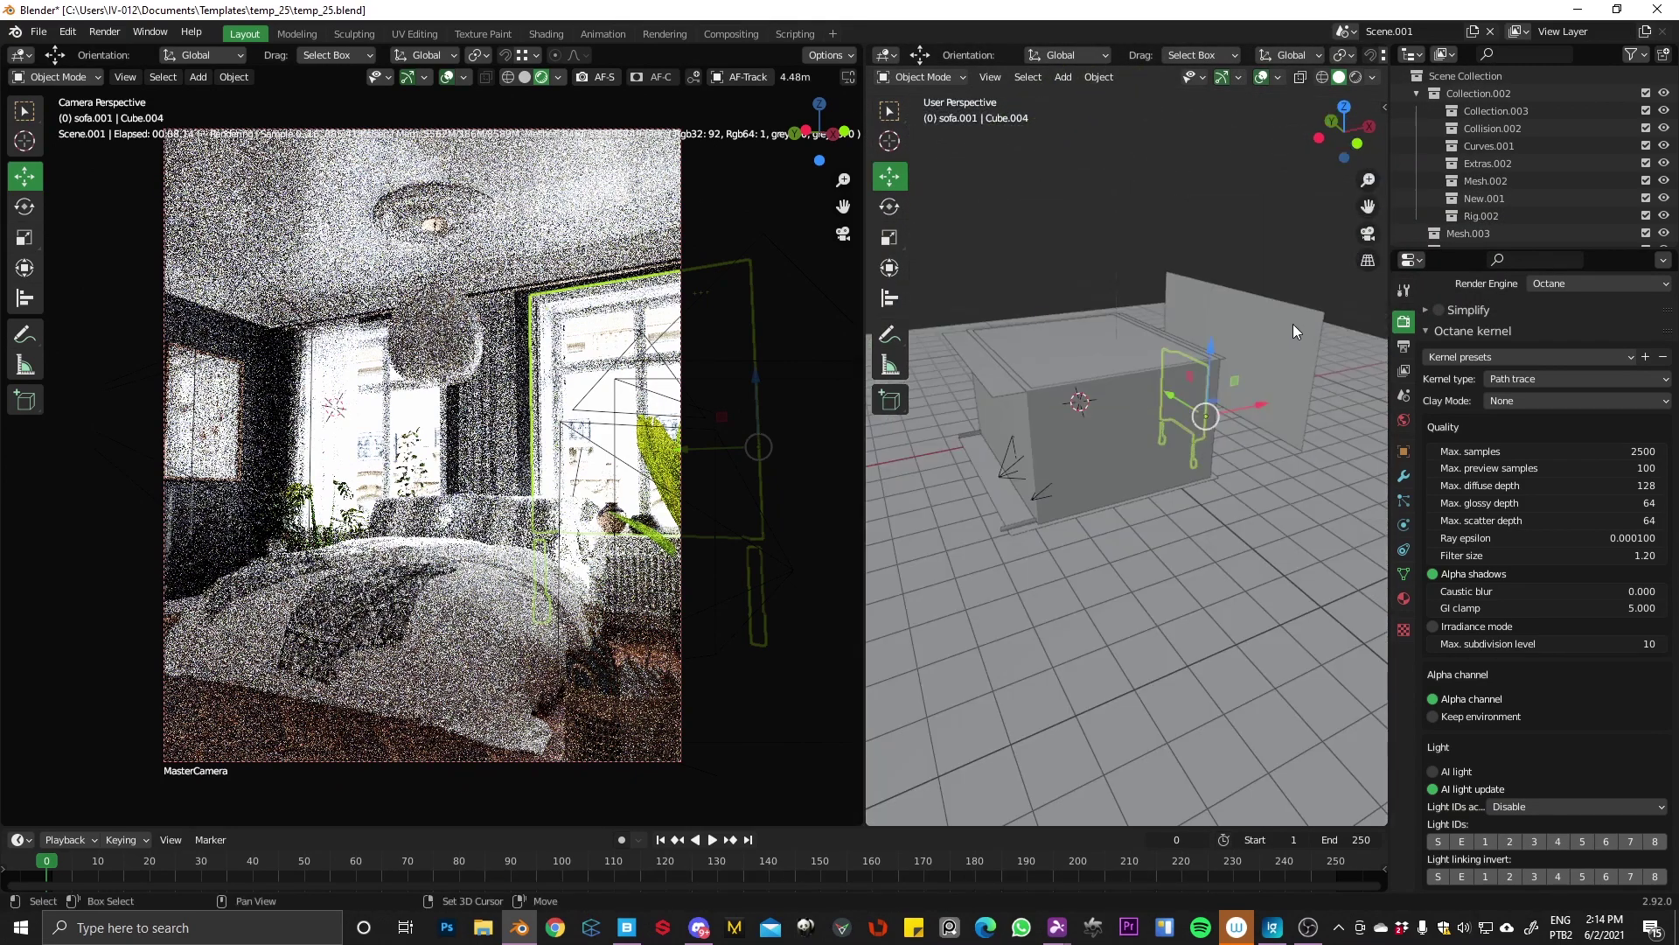
# Move the standing background plane up and back beside the room, then orbit to the plane light.
pyautogui.click(1267, 348)
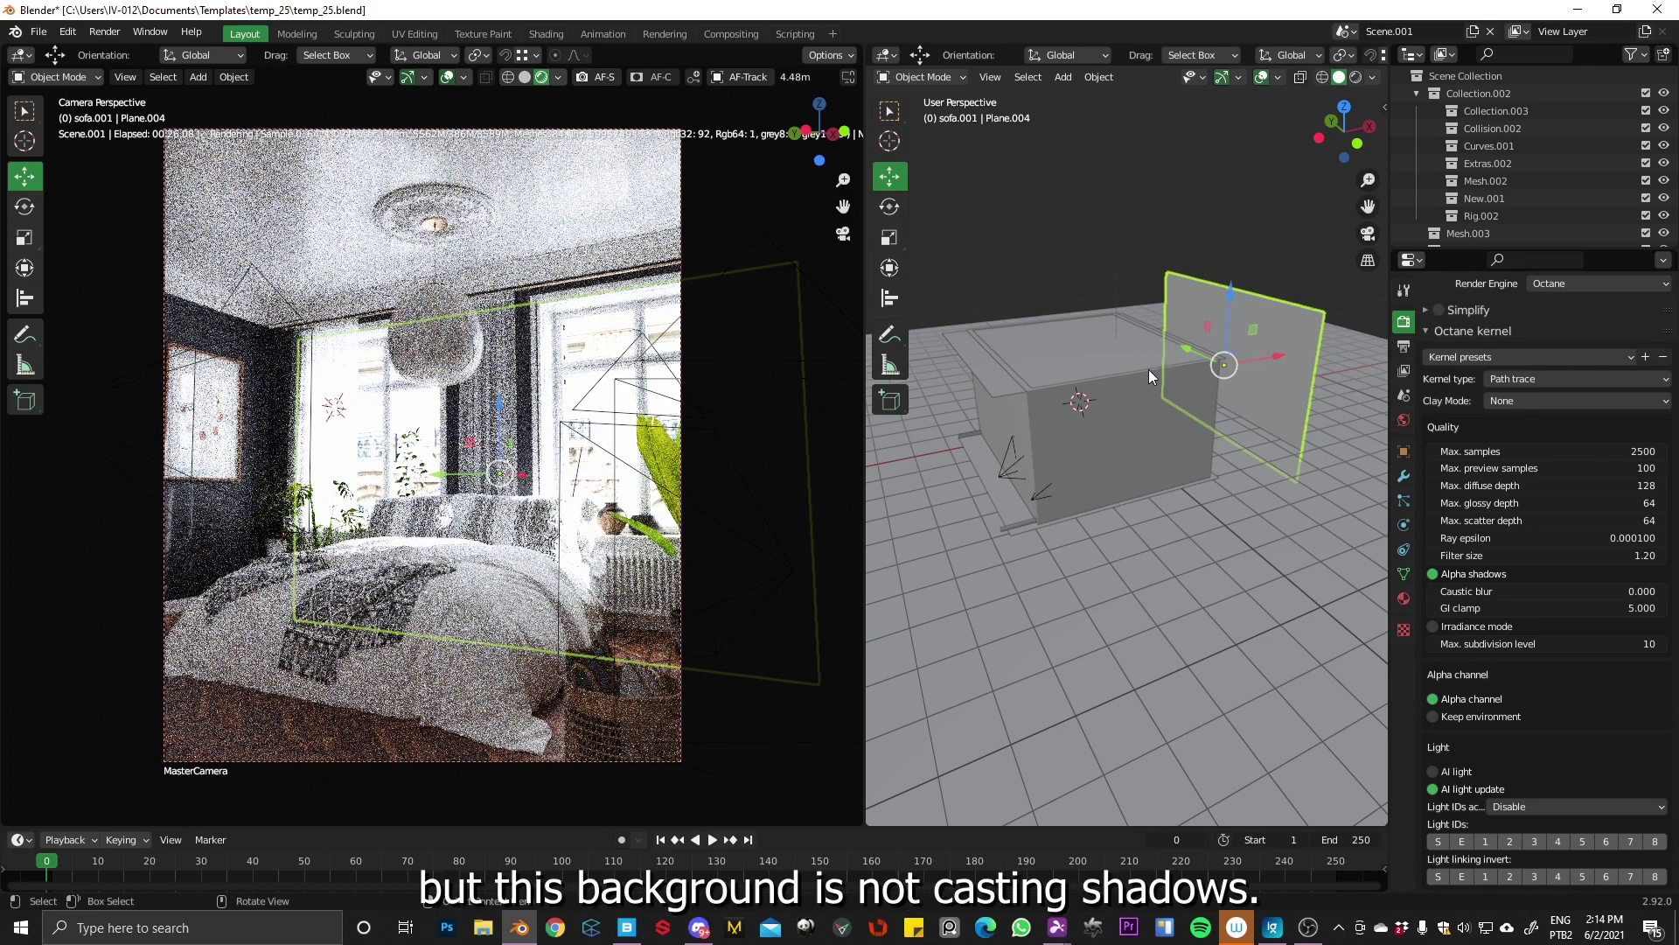
pyautogui.moveTo(1226, 333); pyautogui.dragTo(1237, 147)
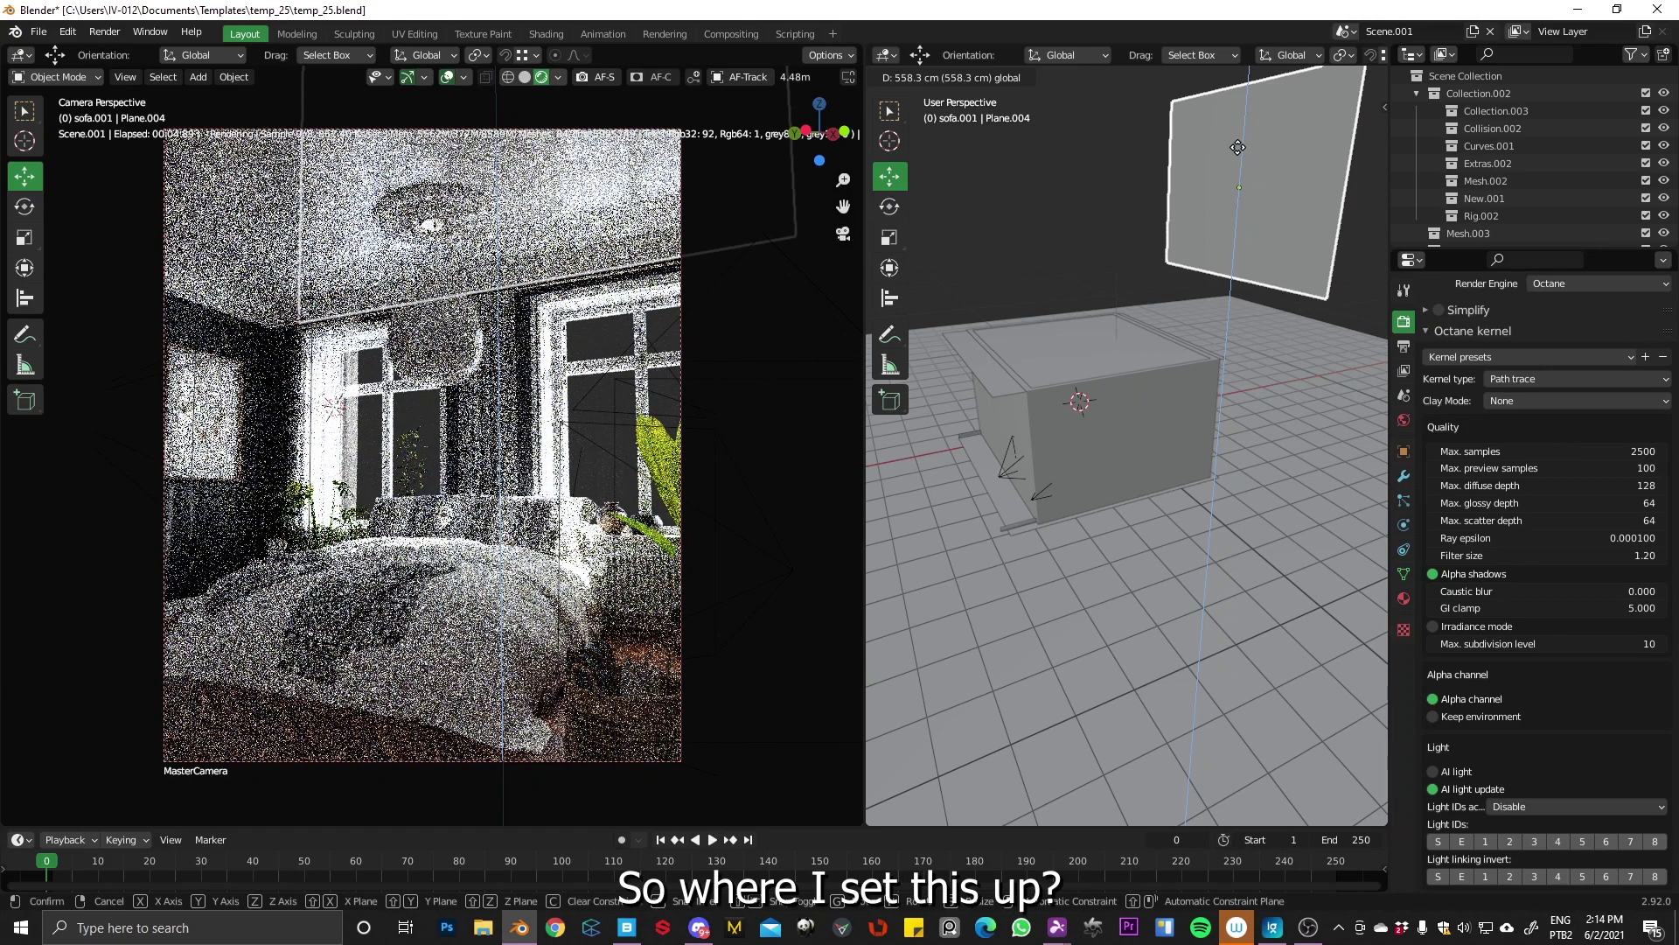
pyautogui.click(1251, 345)
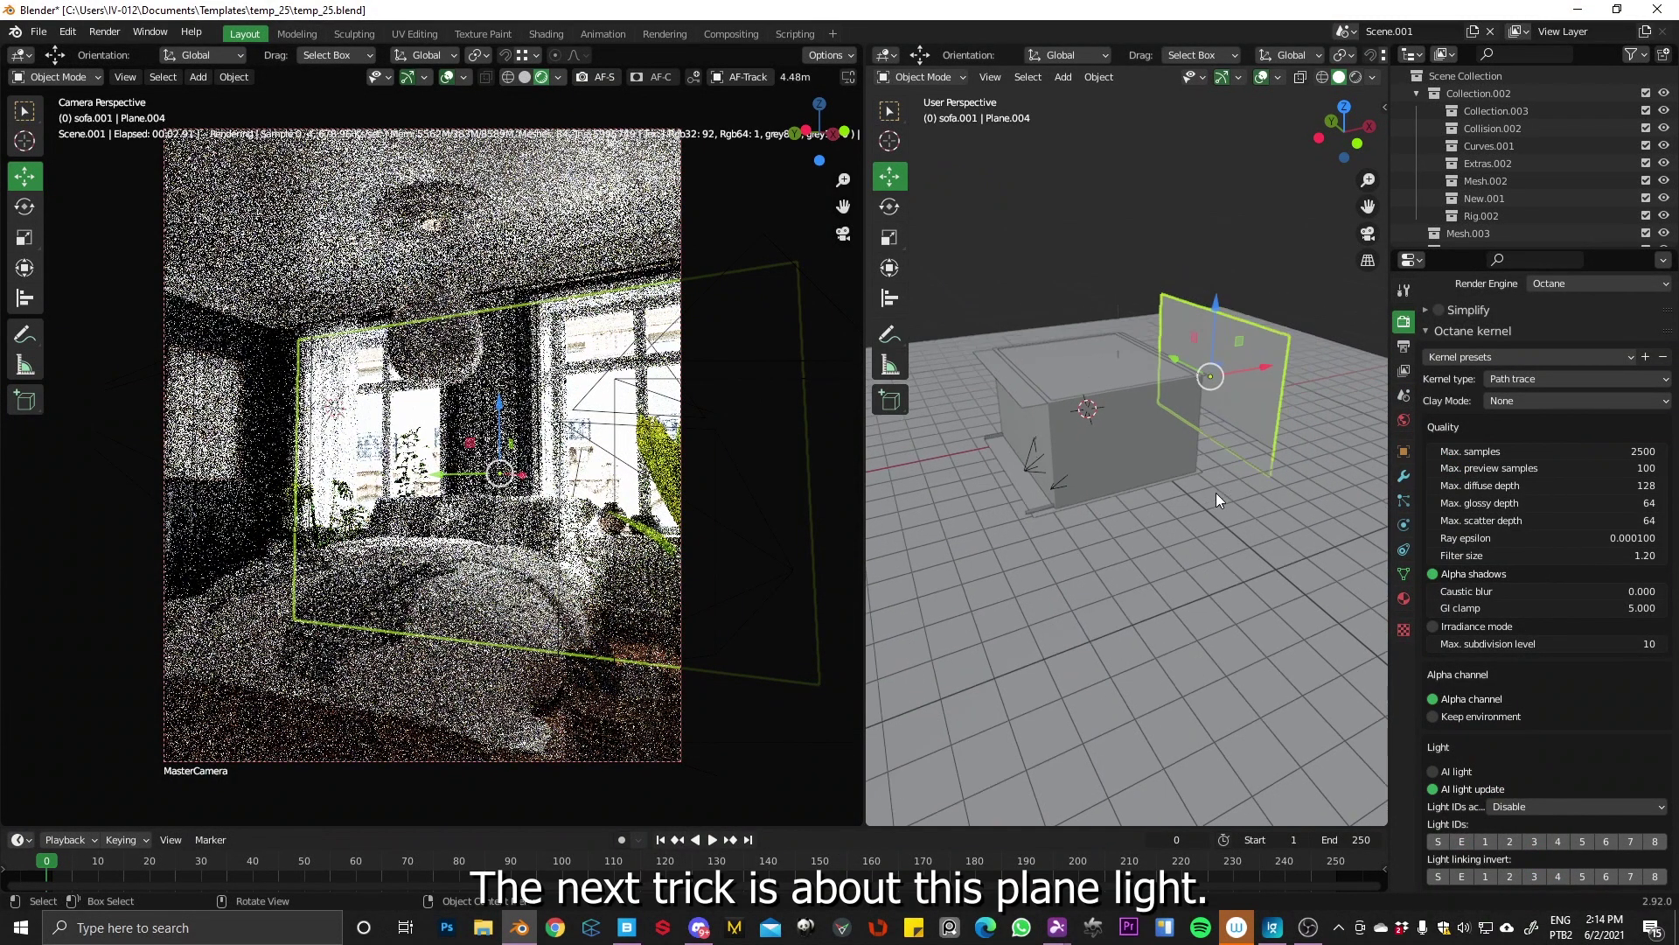
pyautogui.moveTo(1266, 388)
pyautogui.mouseDown(button='middle')
pyautogui.moveTo(1167, 379)
pyautogui.moveTo(1224, 354)
pyautogui.moveTo(1281, 359)
pyautogui.moveTo(1039, 424)
pyautogui.mouseUp(button='middle')
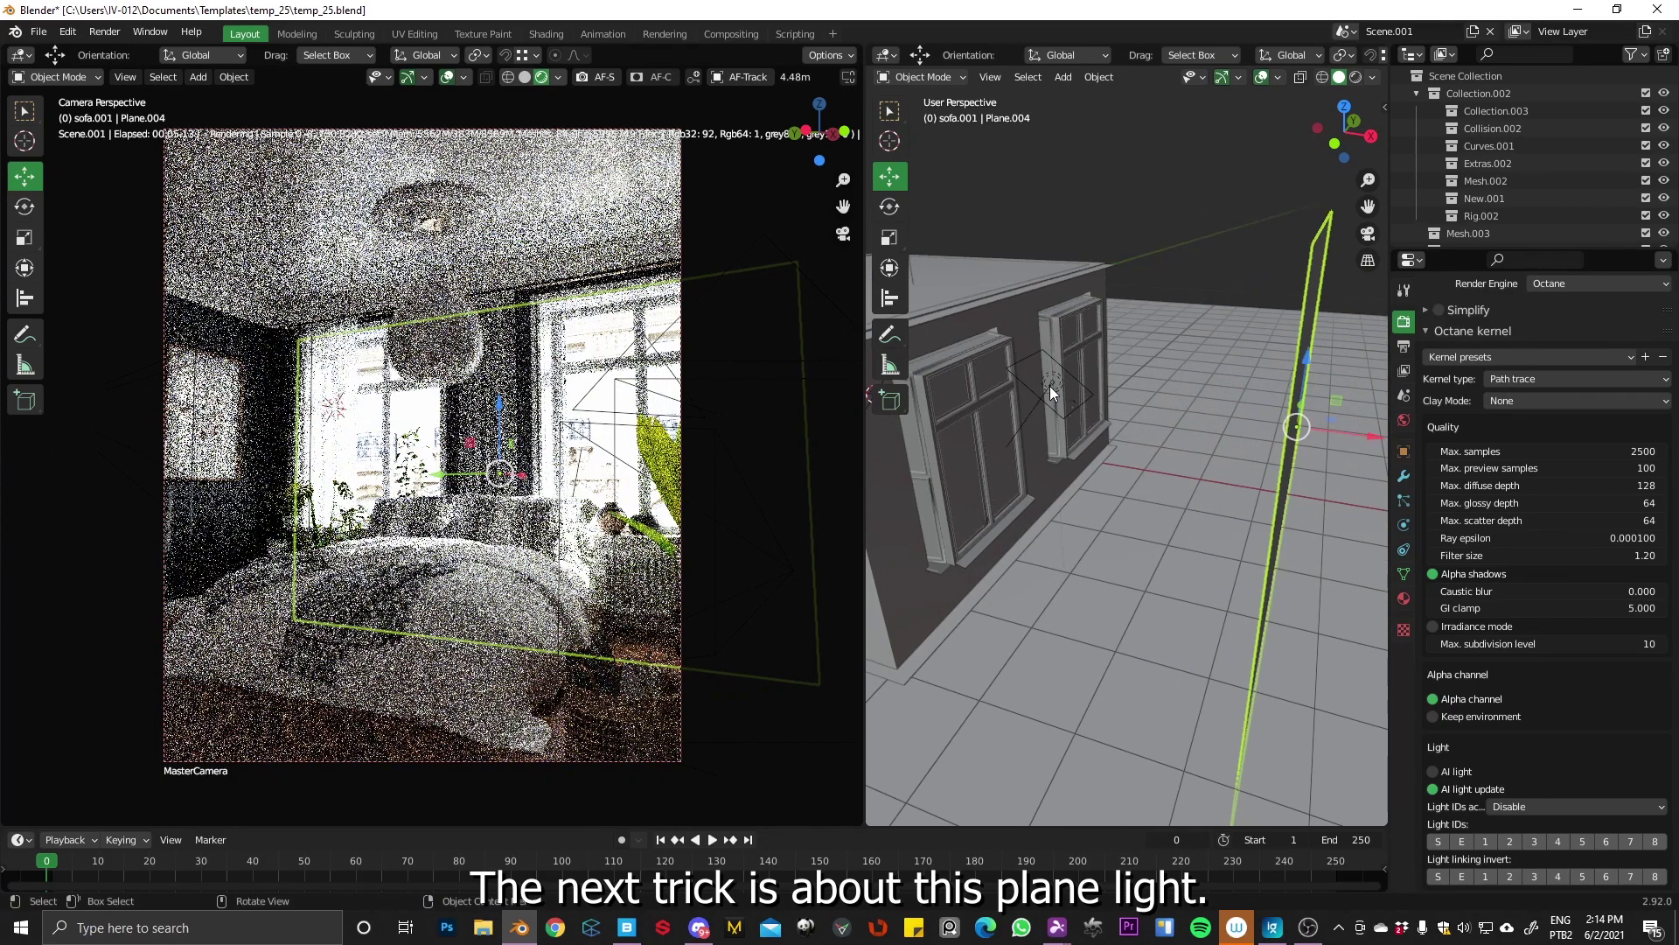
# Select the Area.002 window light, orbit the window wall, and list the editor types.
pyautogui.click(1052, 391)
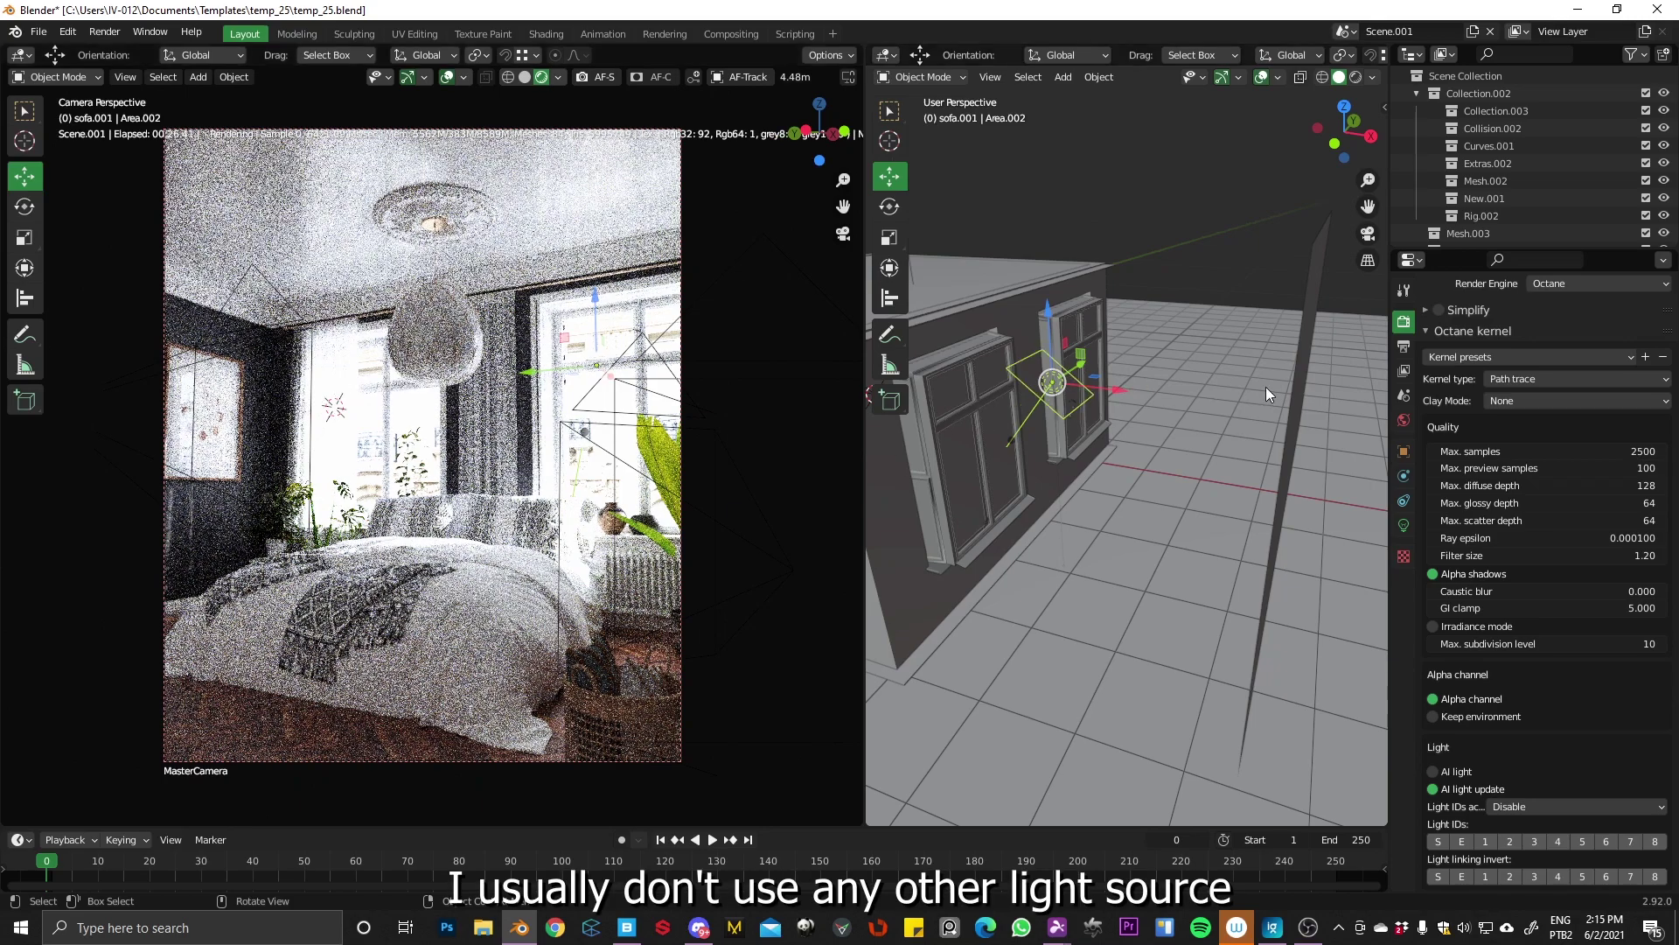
pyautogui.moveTo(1216, 413); pyautogui.dragTo(1251, 412, button='middle')
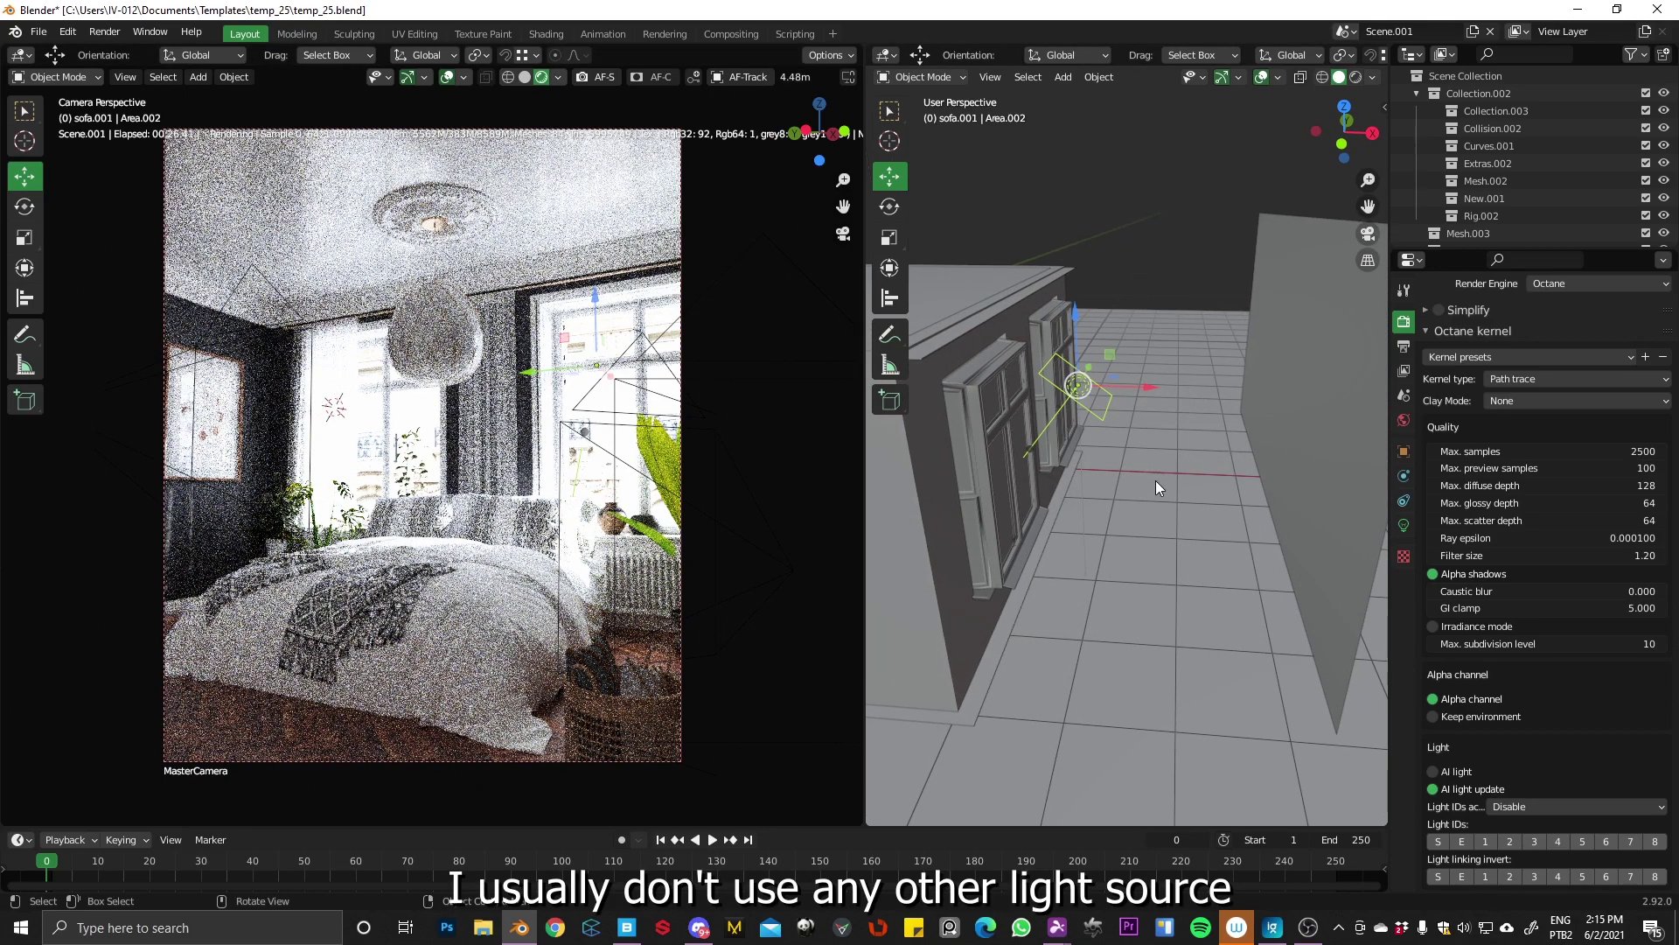
pyautogui.click(885, 54)
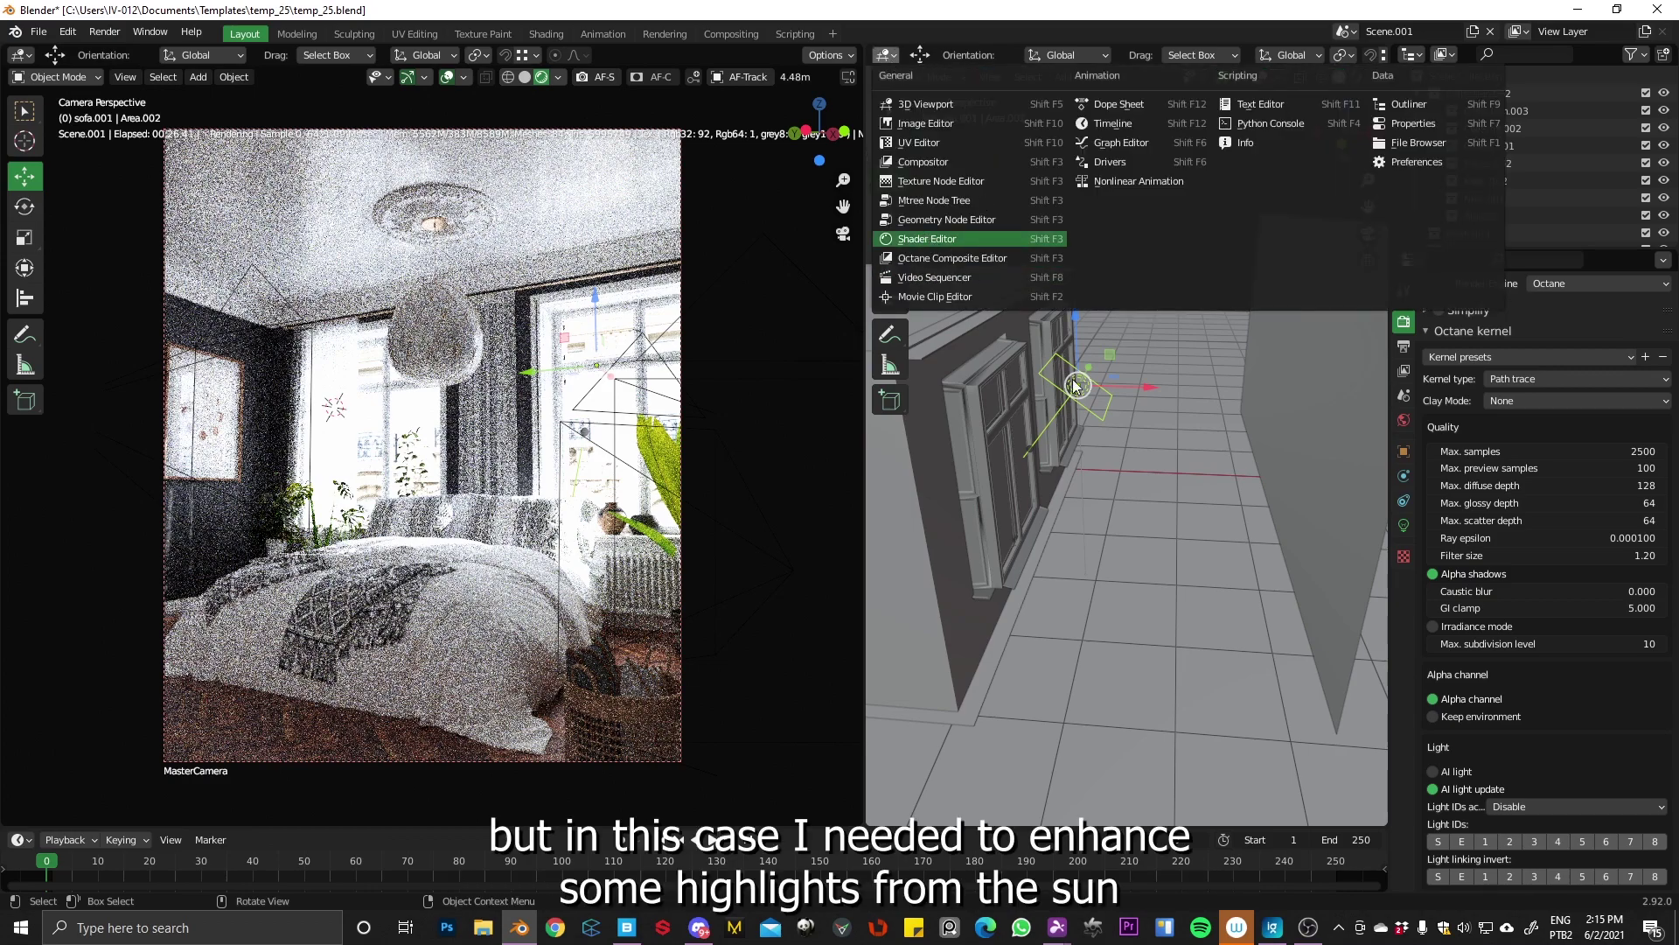
# Show the area light's Object nodes: Texture Emission at Power 145 feeding a Diffuse Material.
pyautogui.click(925, 238)
pyautogui.click(949, 55)
pyautogui.click(966, 88)
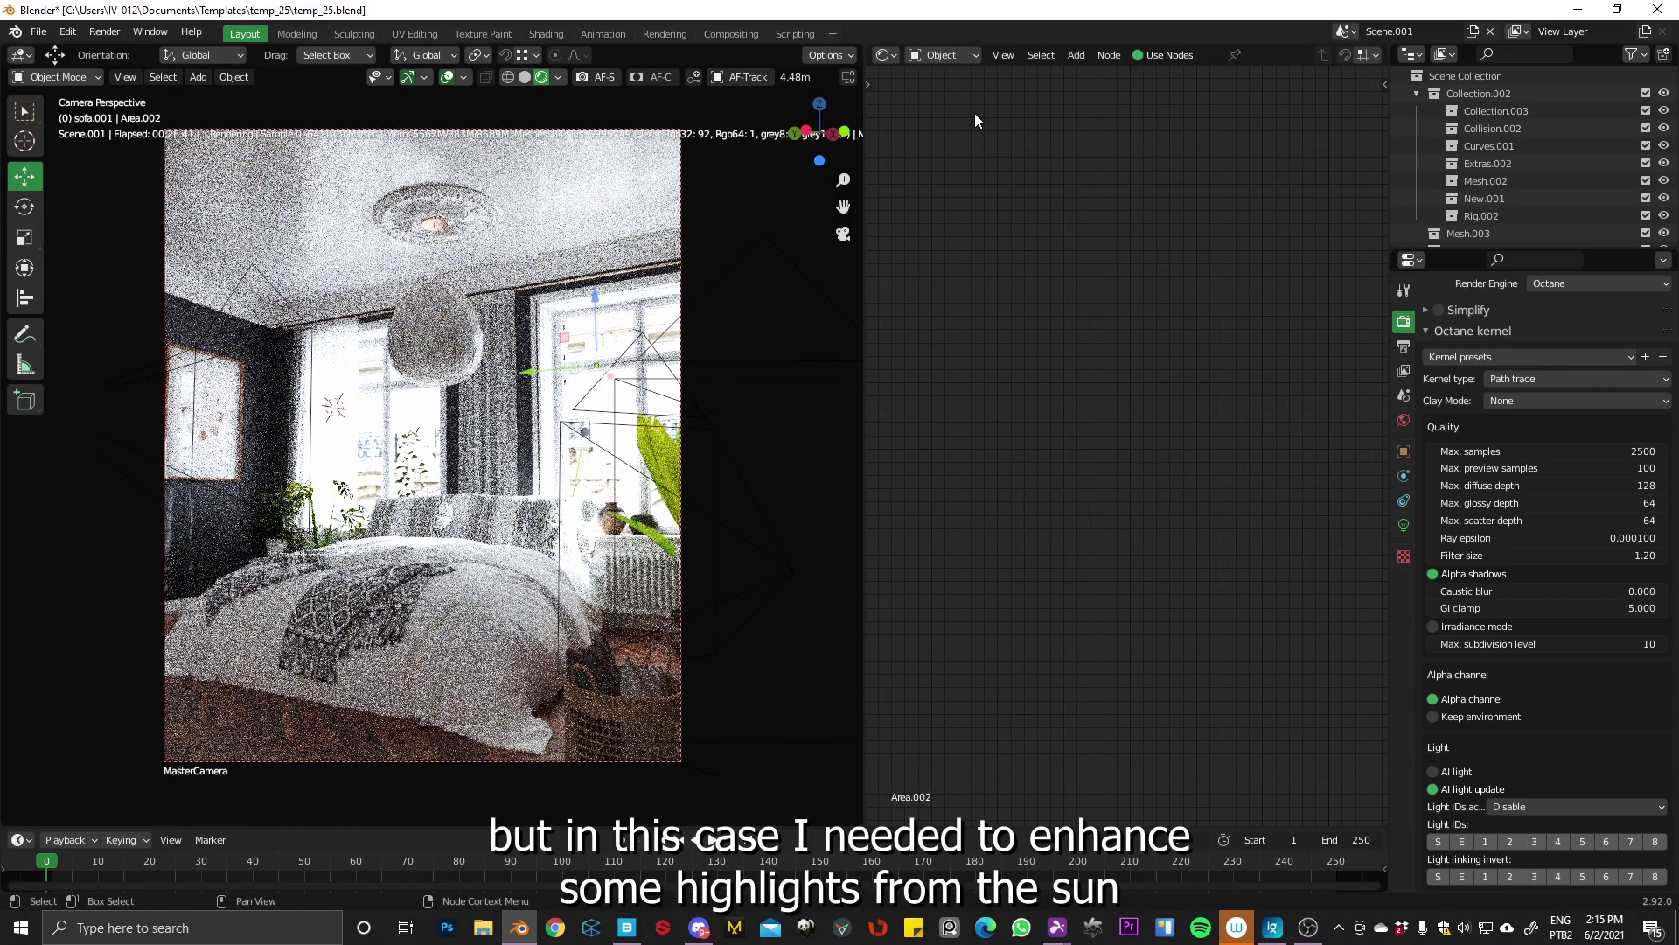
pyautogui.moveTo(1099, 686); pyautogui.dragTo(1111, 892, button='middle')
pyautogui.scroll(1, 1128, 525)
pyautogui.scroll(1, 1128, 490)
pyautogui.scroll(1, 1129, 455)
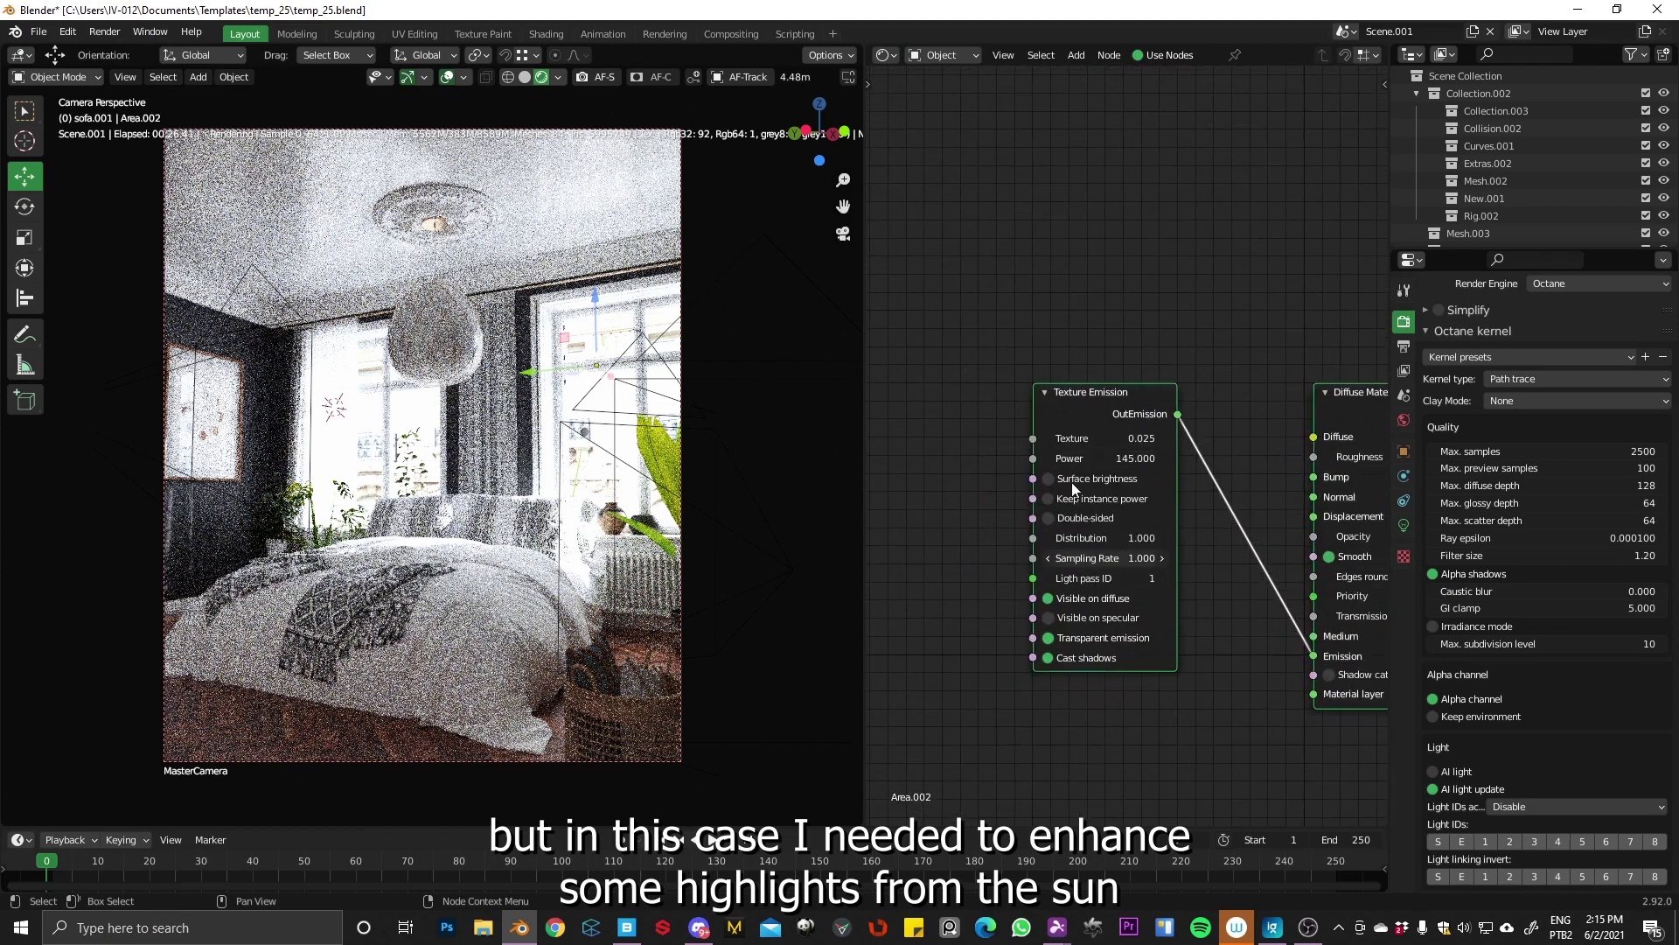
pyautogui.scroll(2, 1193, 617)
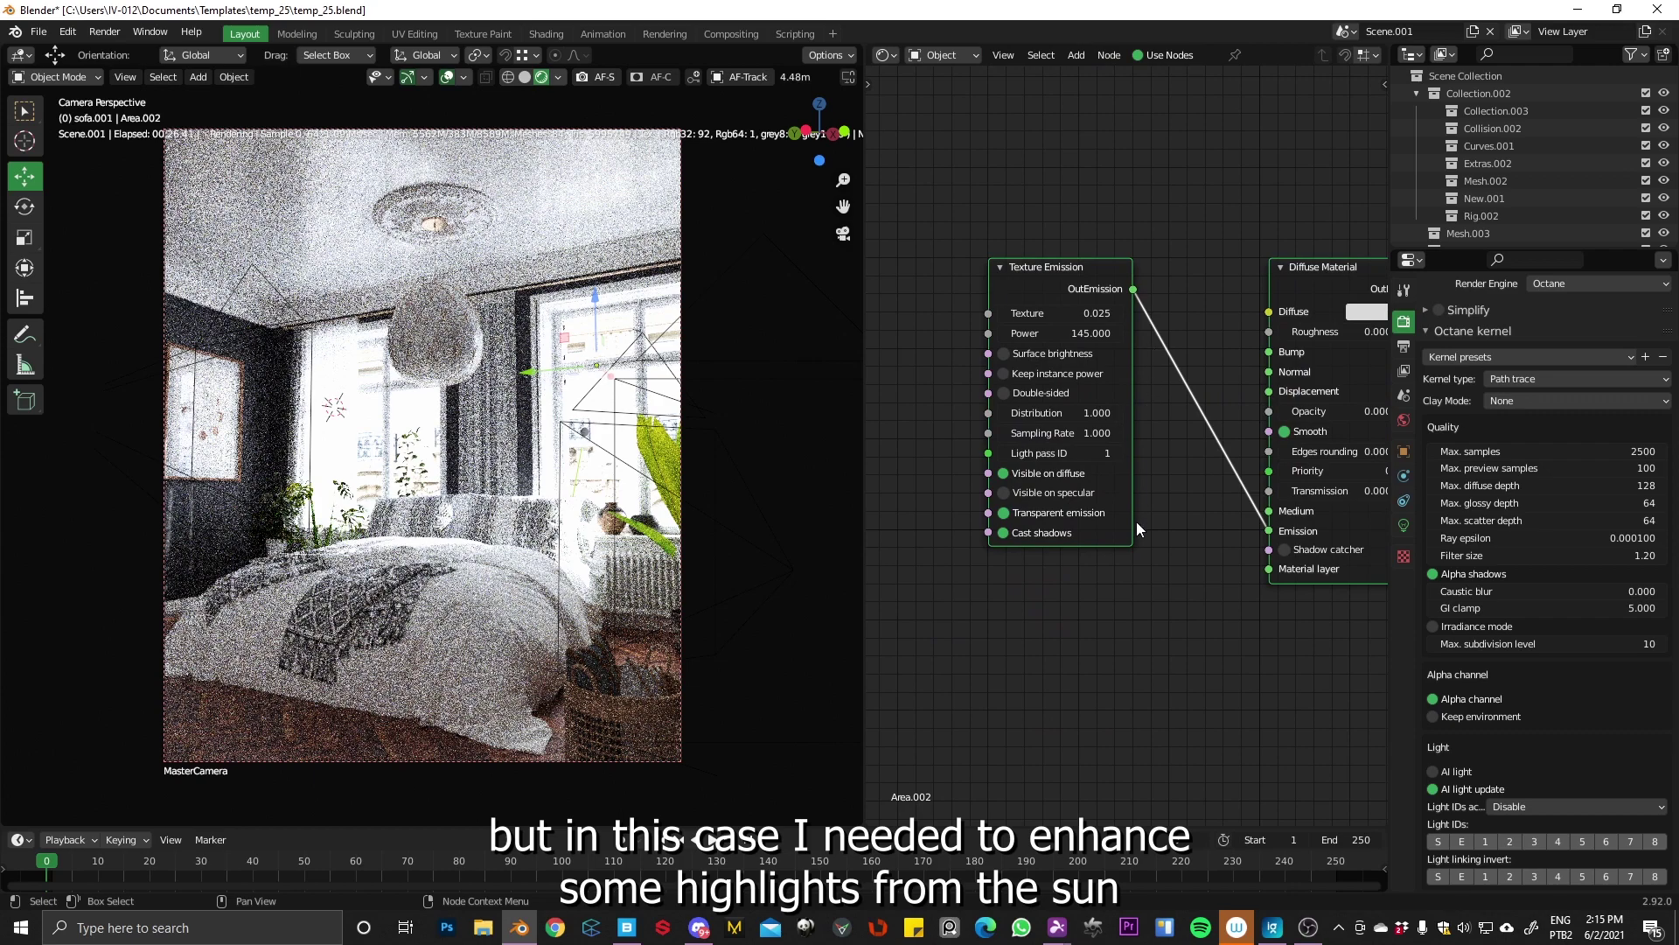
pyautogui.moveTo(1195, 647); pyautogui.dragTo(1163, 517, button='middle')
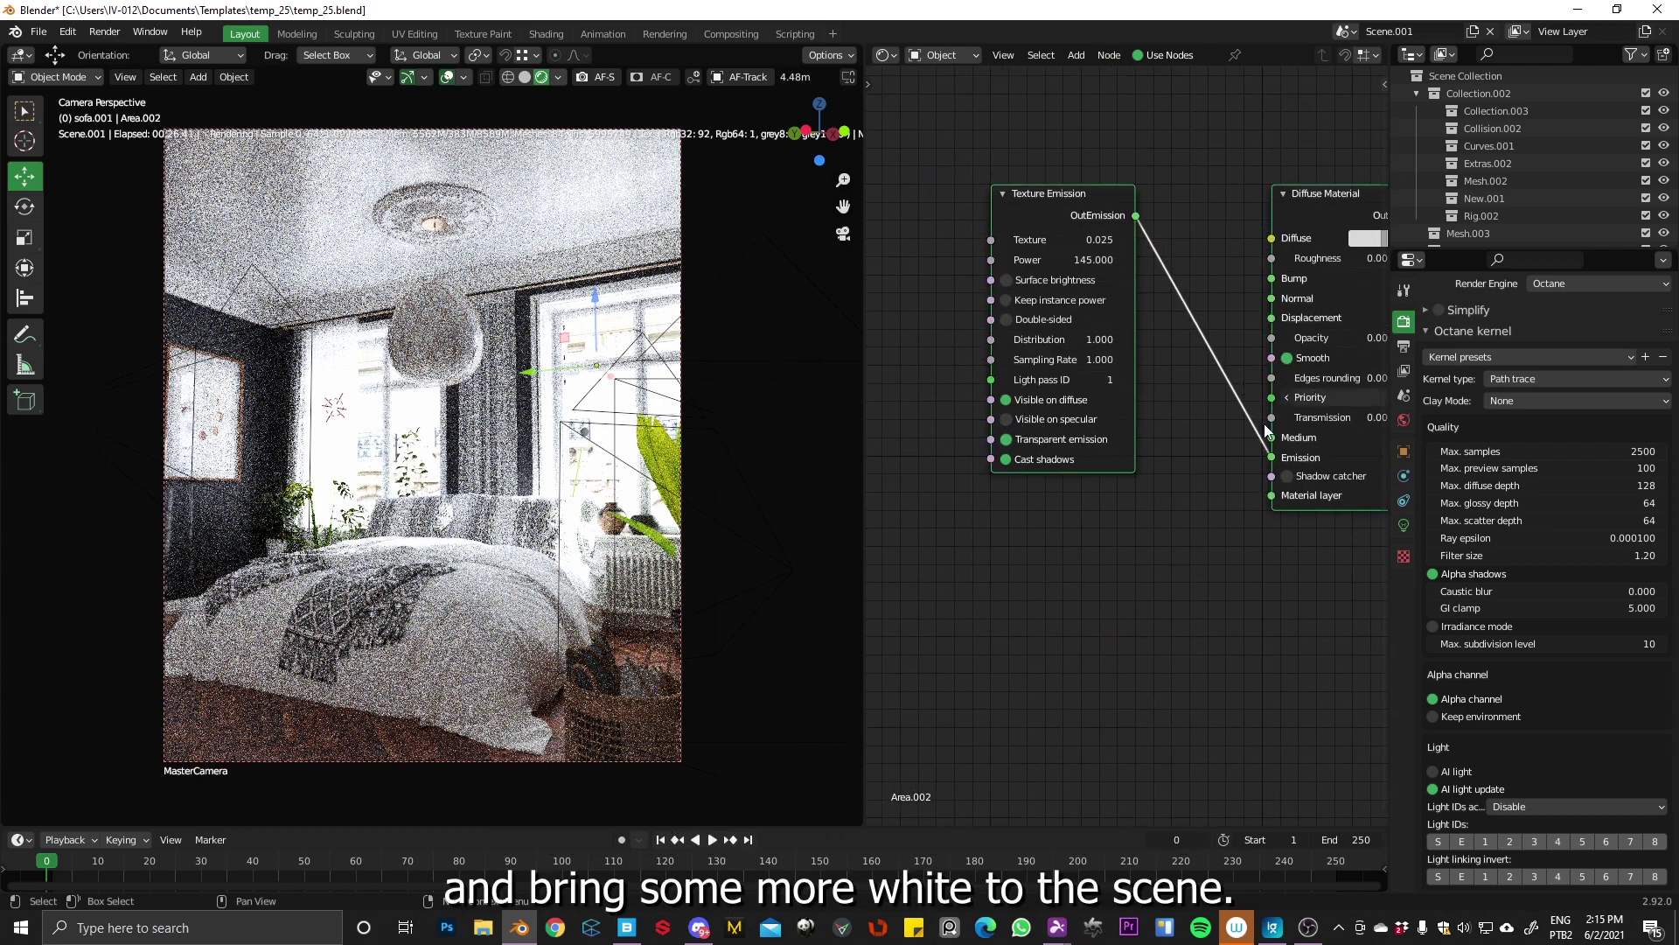
pyautogui.moveTo(1226, 415); pyautogui.dragTo(1177, 422, button='middle')
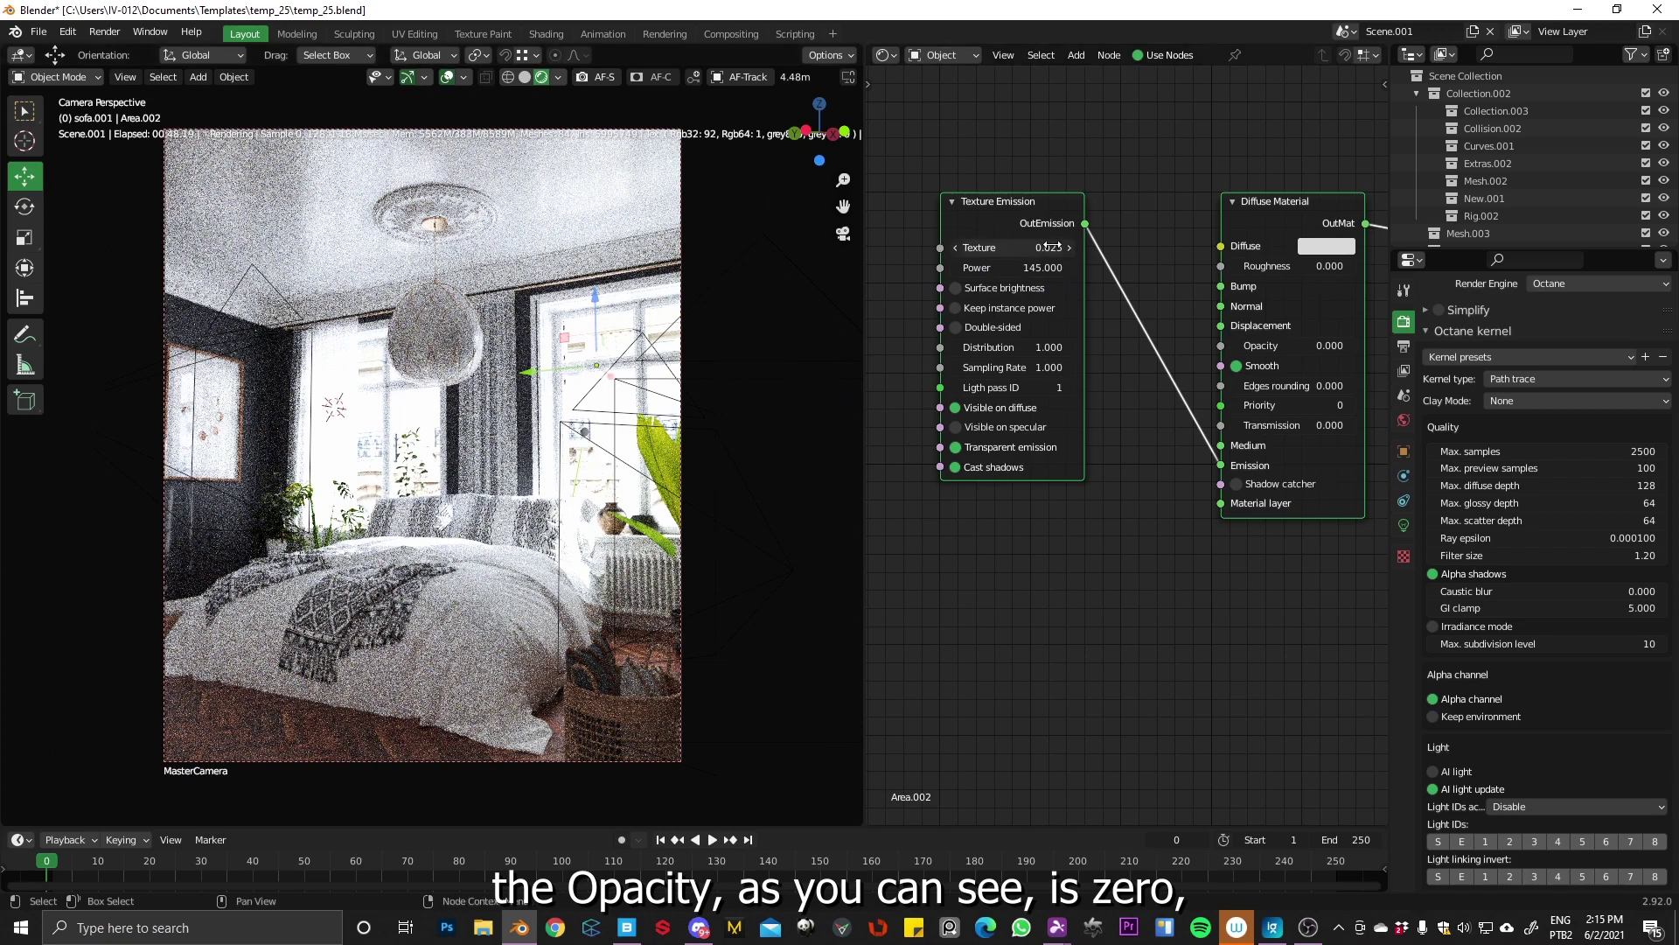
# Raise the area light's emission Power to 800, then return it to 145.
pyautogui.click(1007, 267)
pyautogui.press('BackSpace')
pyautogui.write('800')
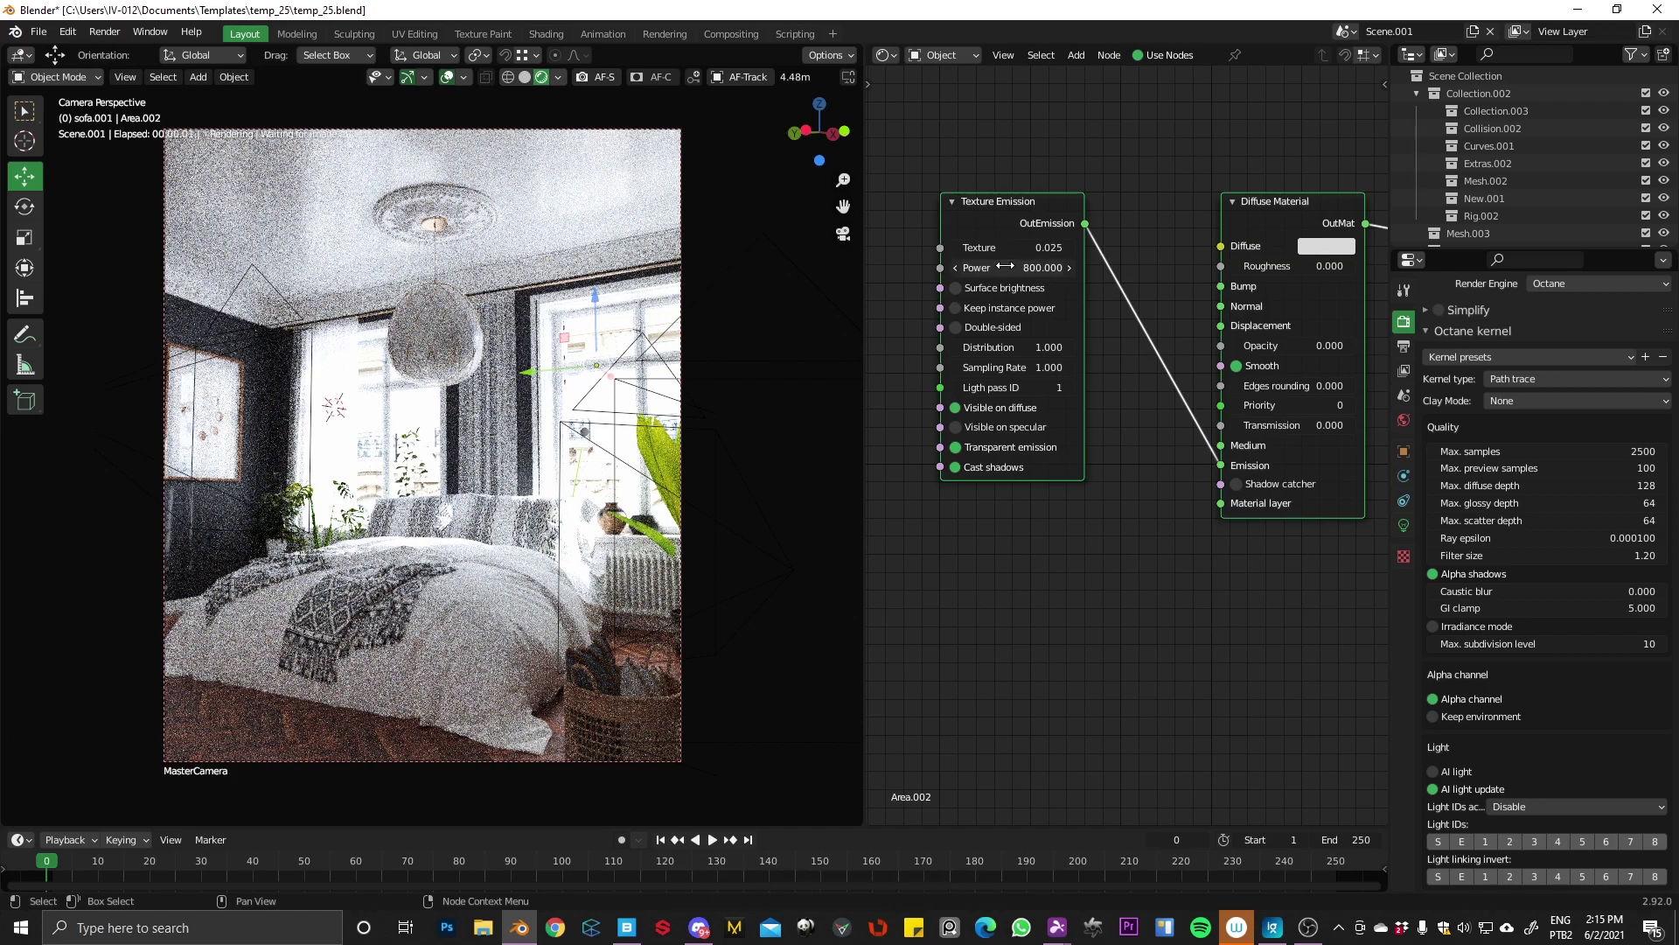
pyautogui.press('Return')
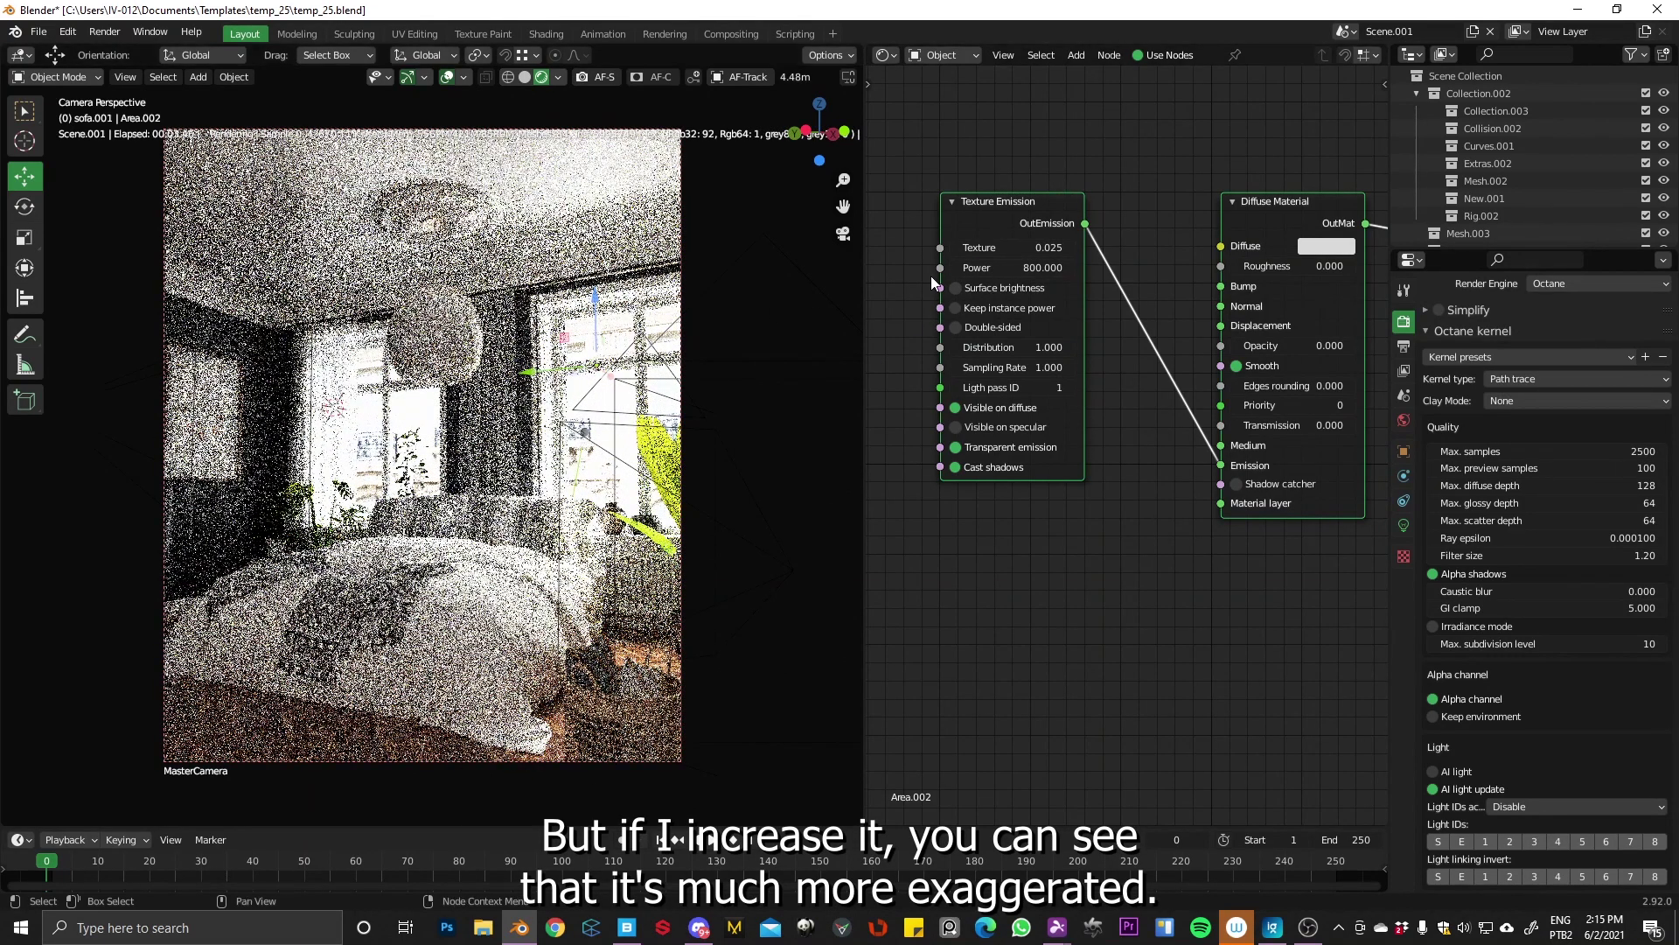
pyautogui.click(1025, 267)
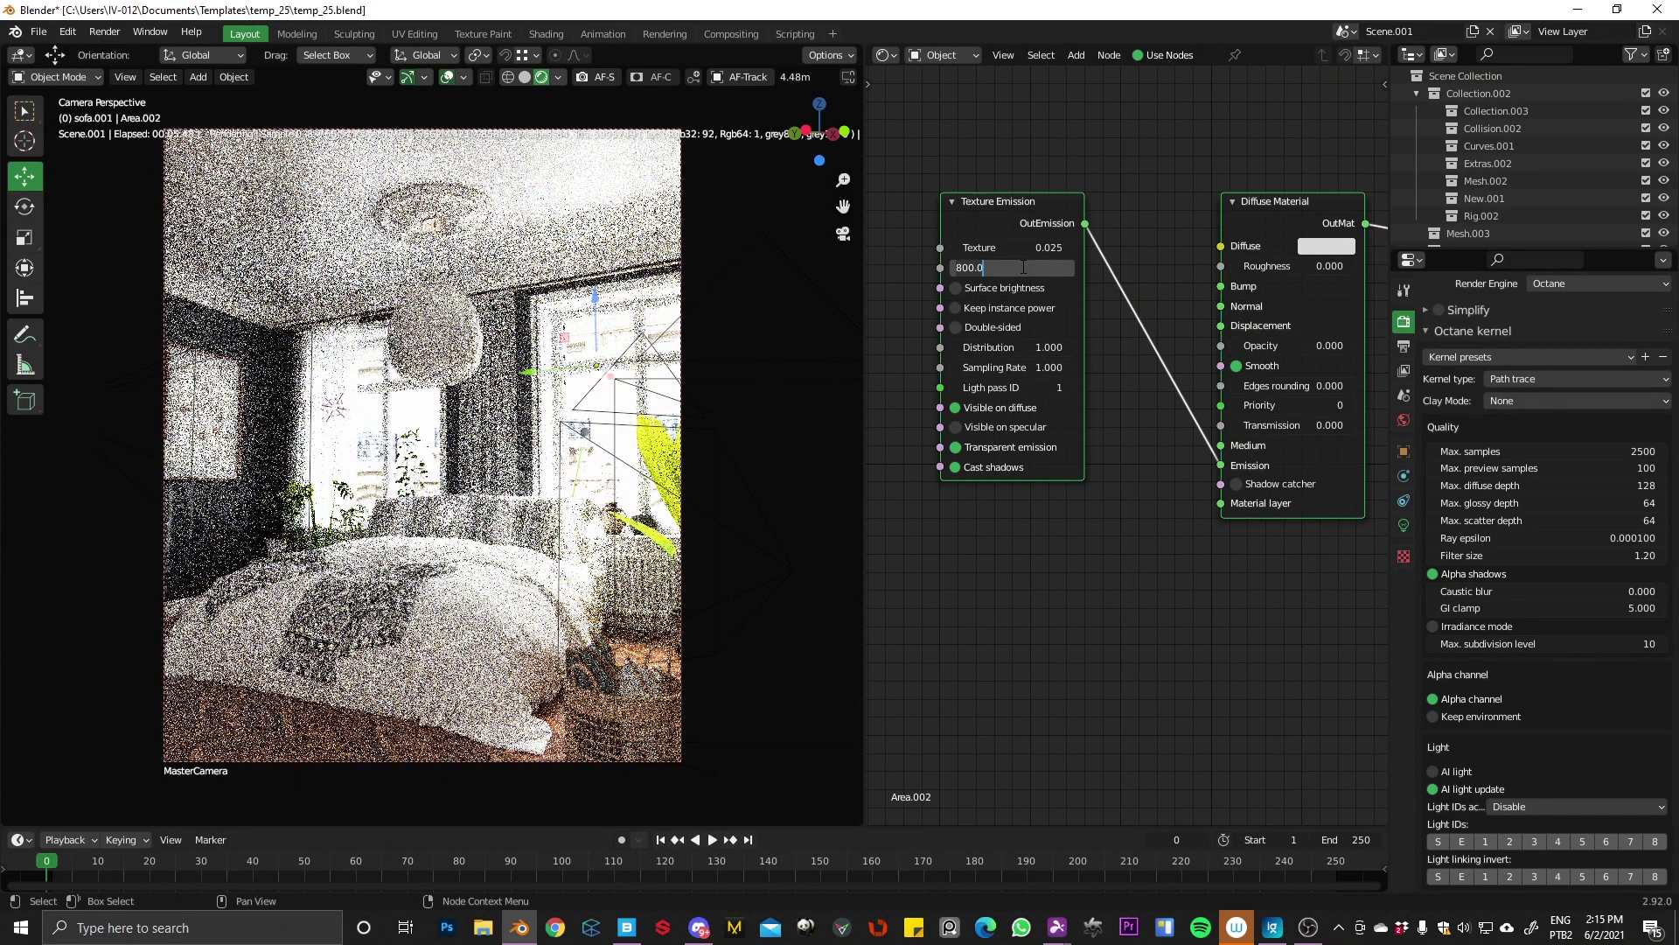
pyautogui.write('145')
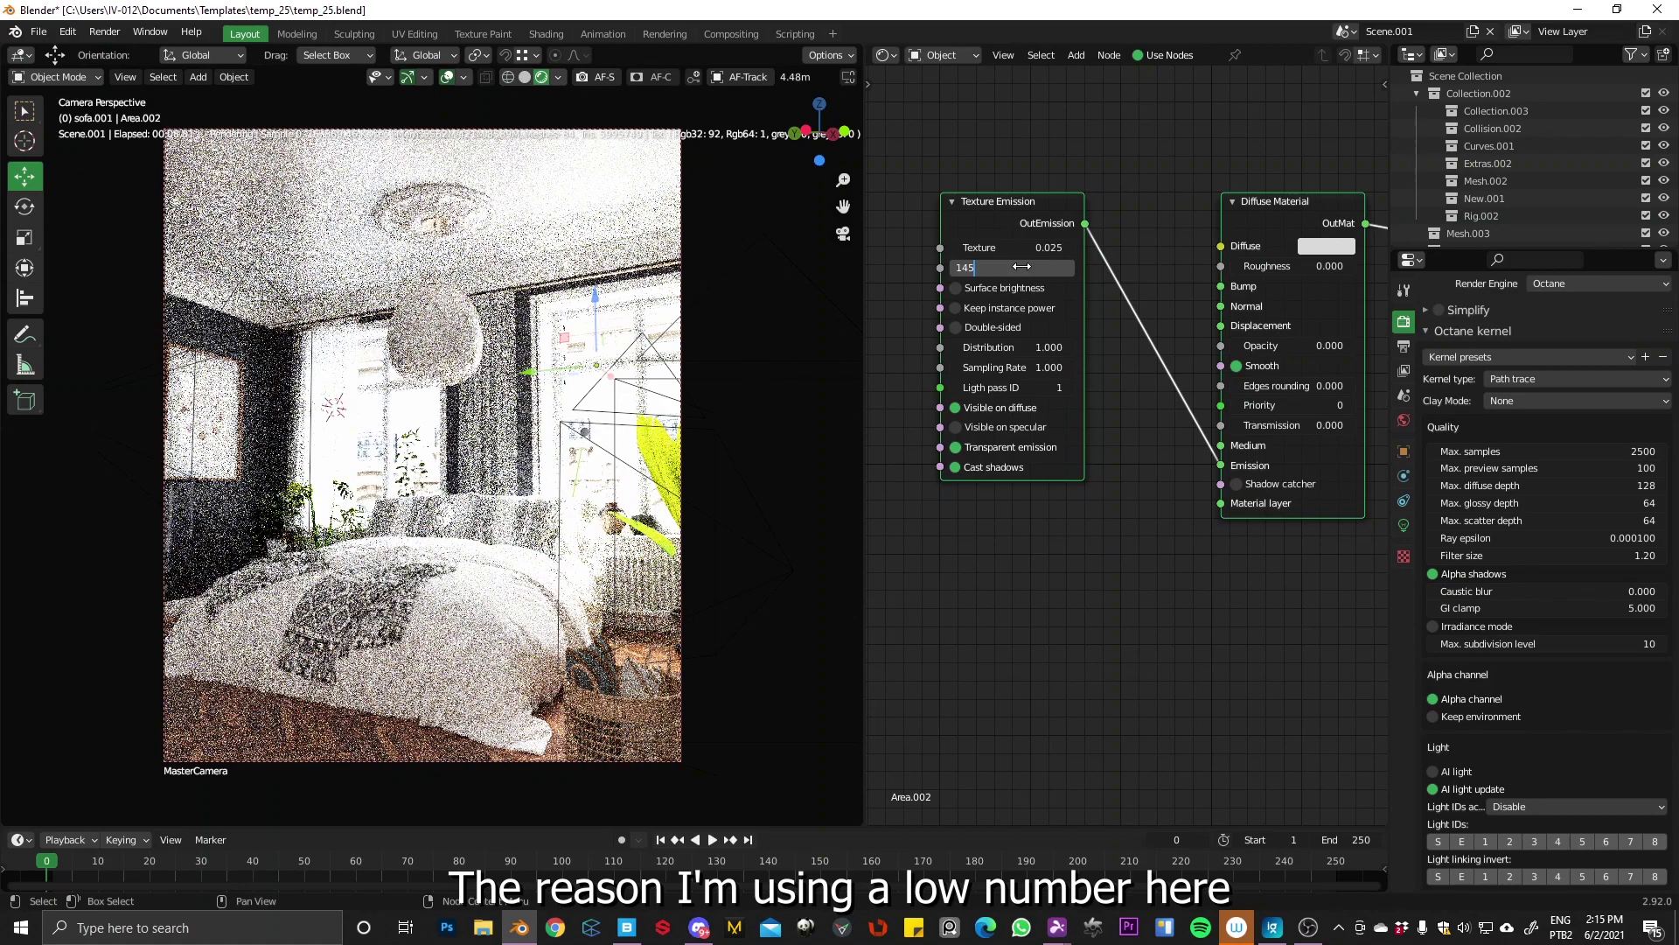
pyautogui.press('Return')
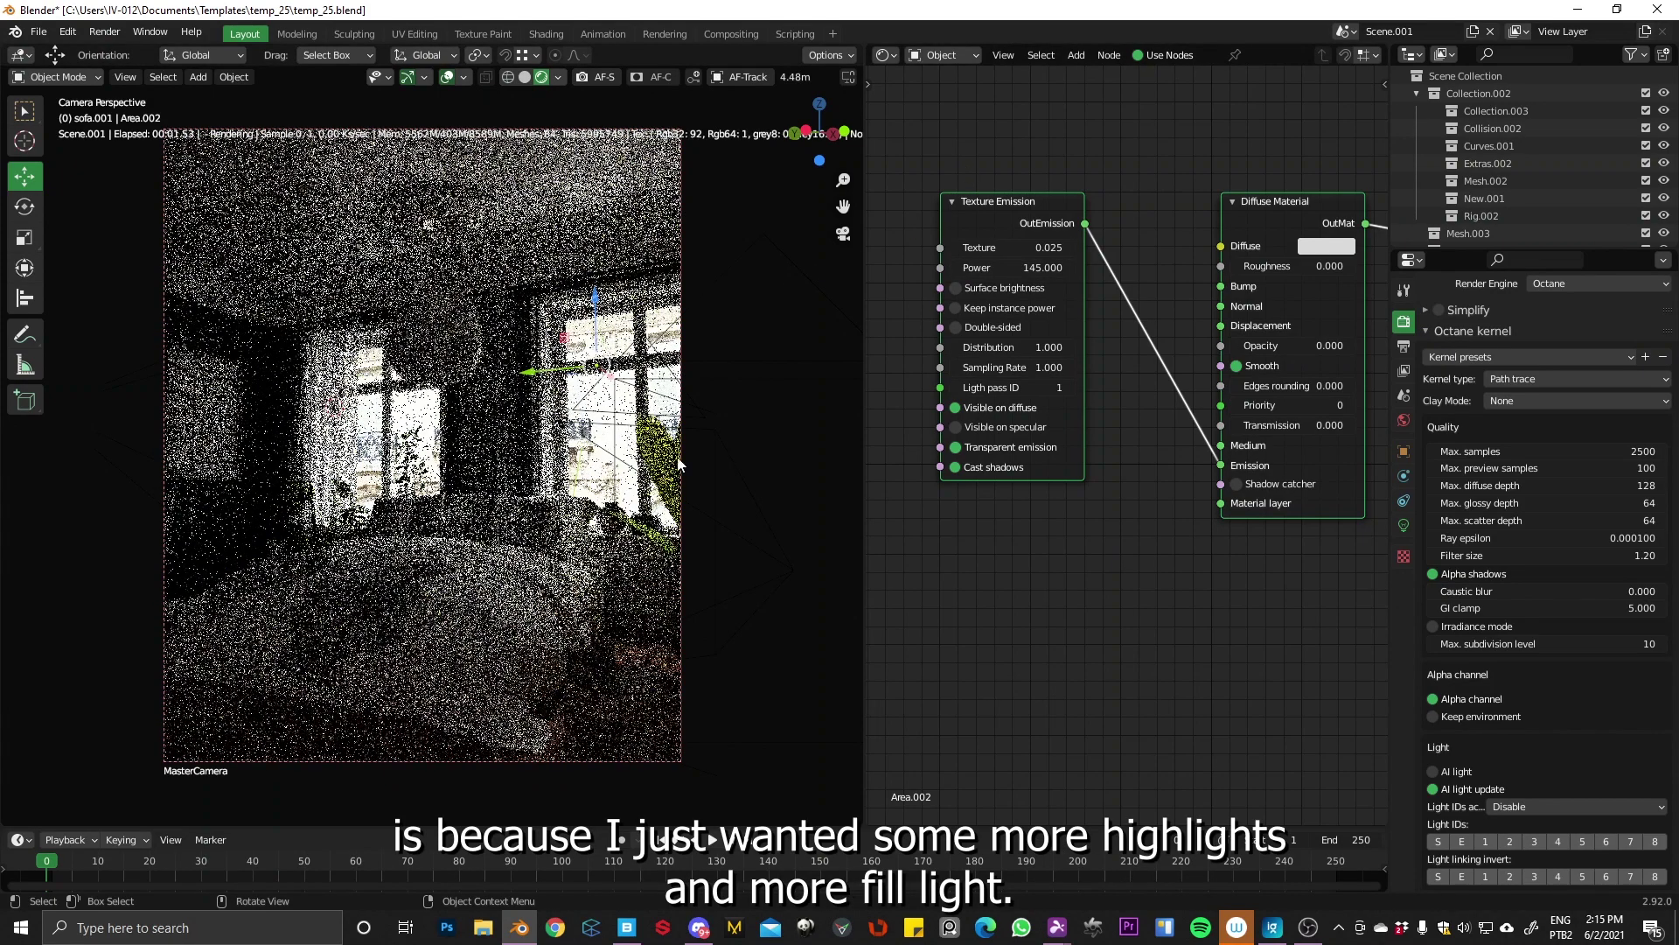
# Switch the area back to a 3D Viewport and select the floor plane Plane.005.
pyautogui.click(889, 54)
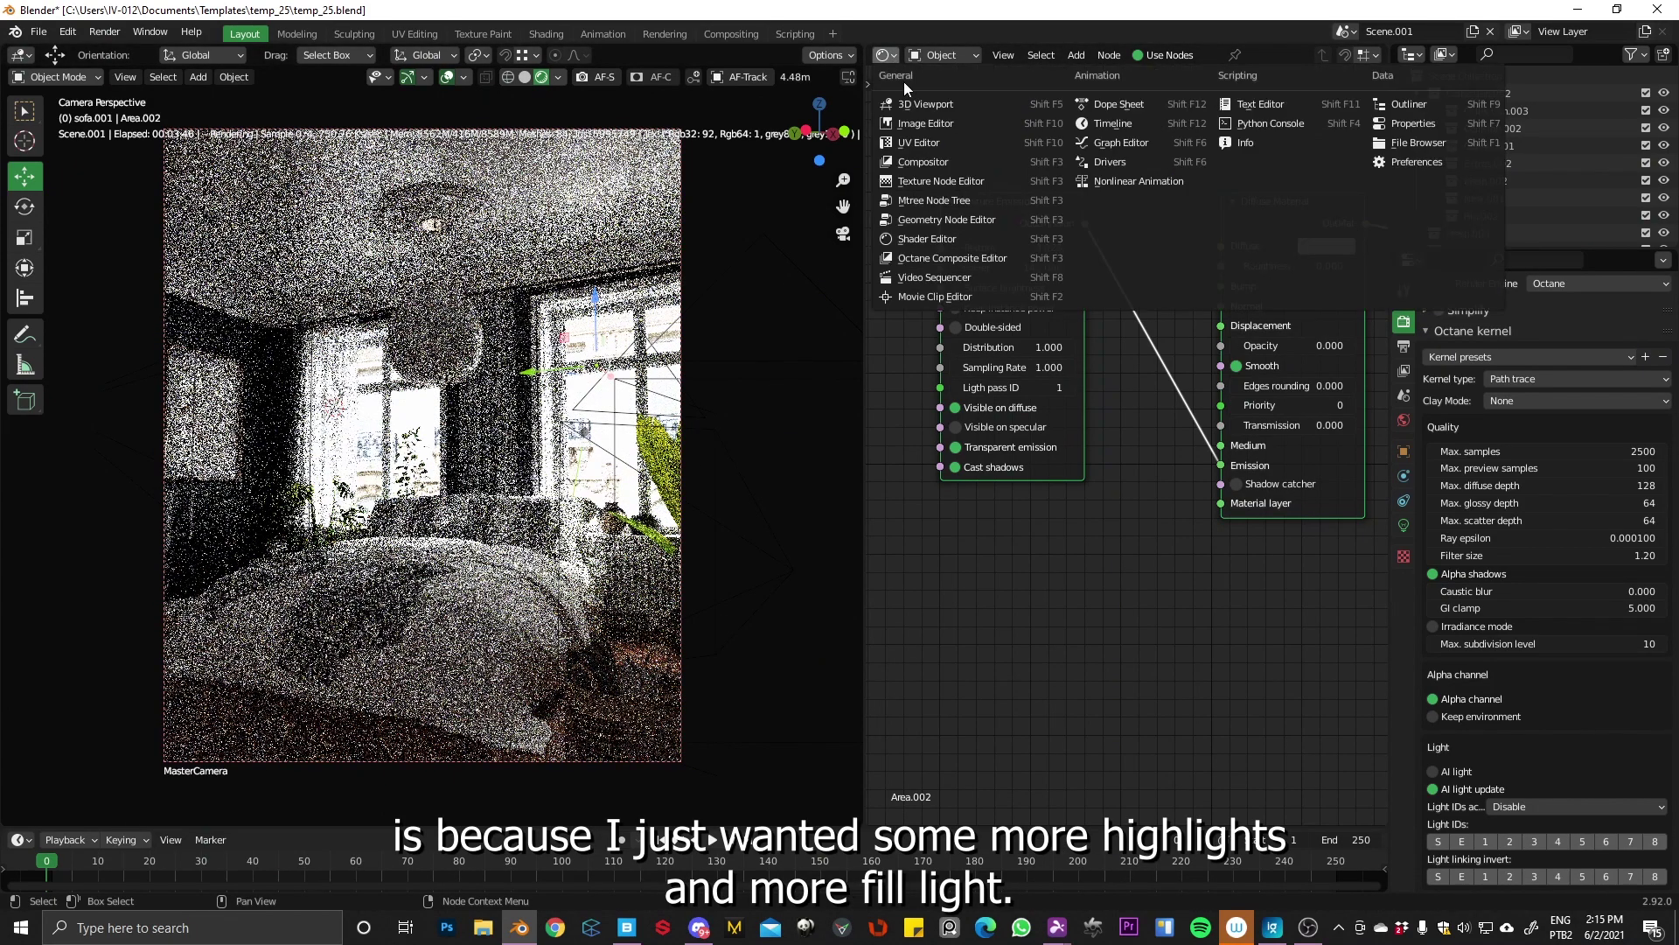
pyautogui.click(928, 104)
pyautogui.scroll(-3, 1109, 576)
pyautogui.scroll(-3, 1111, 587)
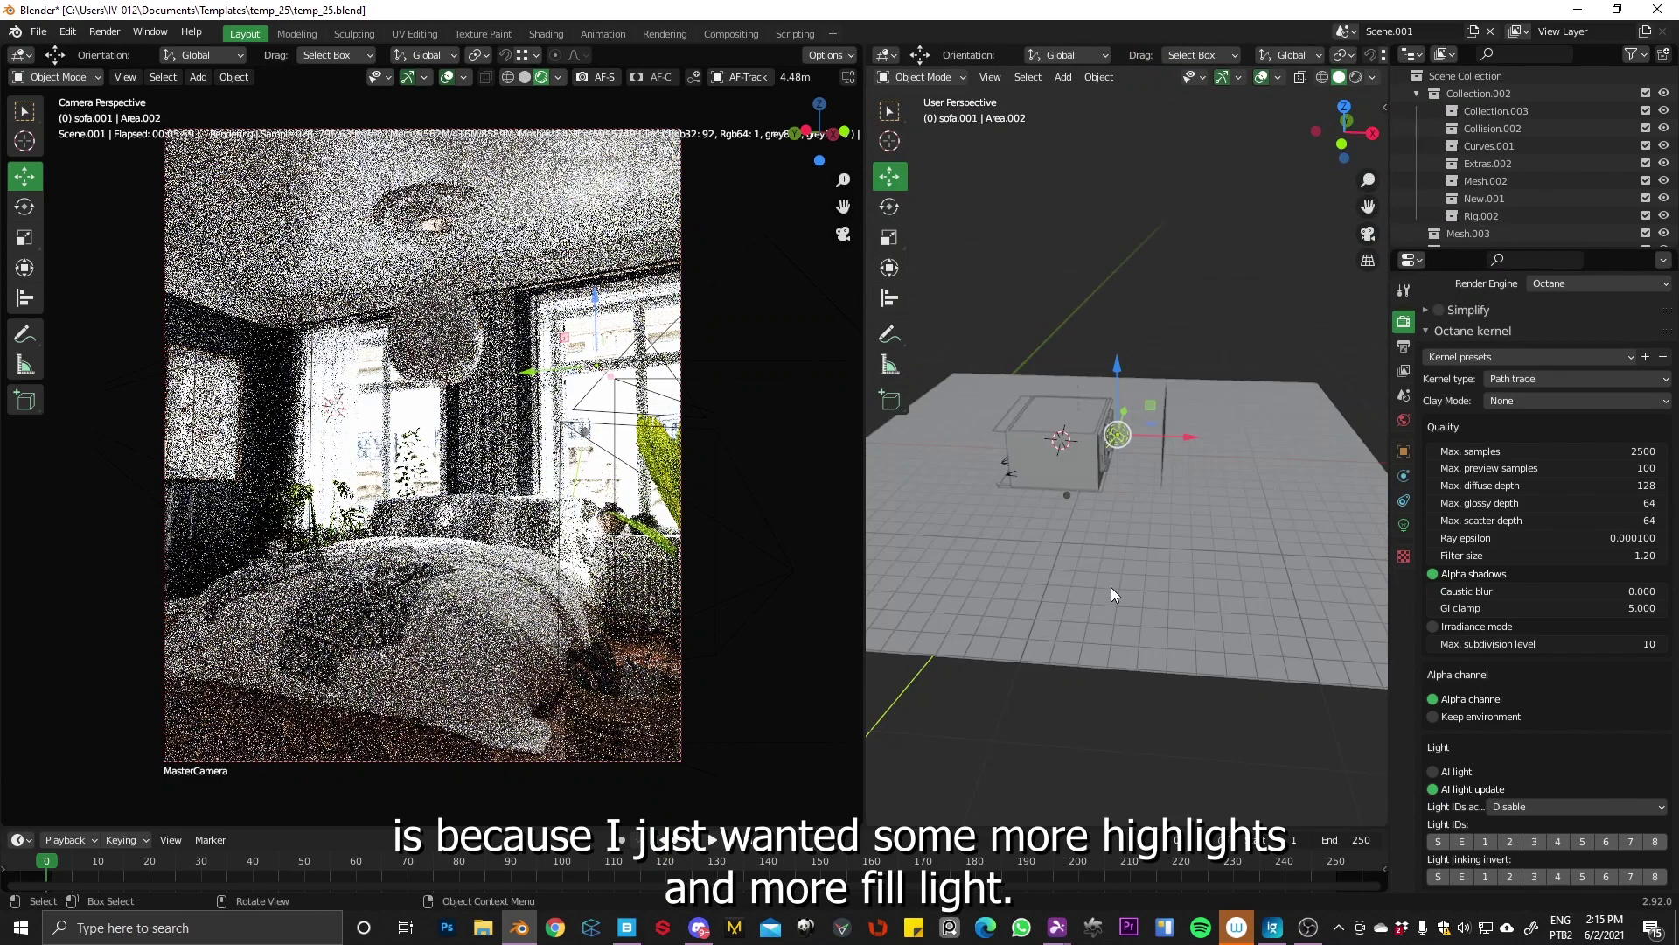
pyautogui.click(1112, 589)
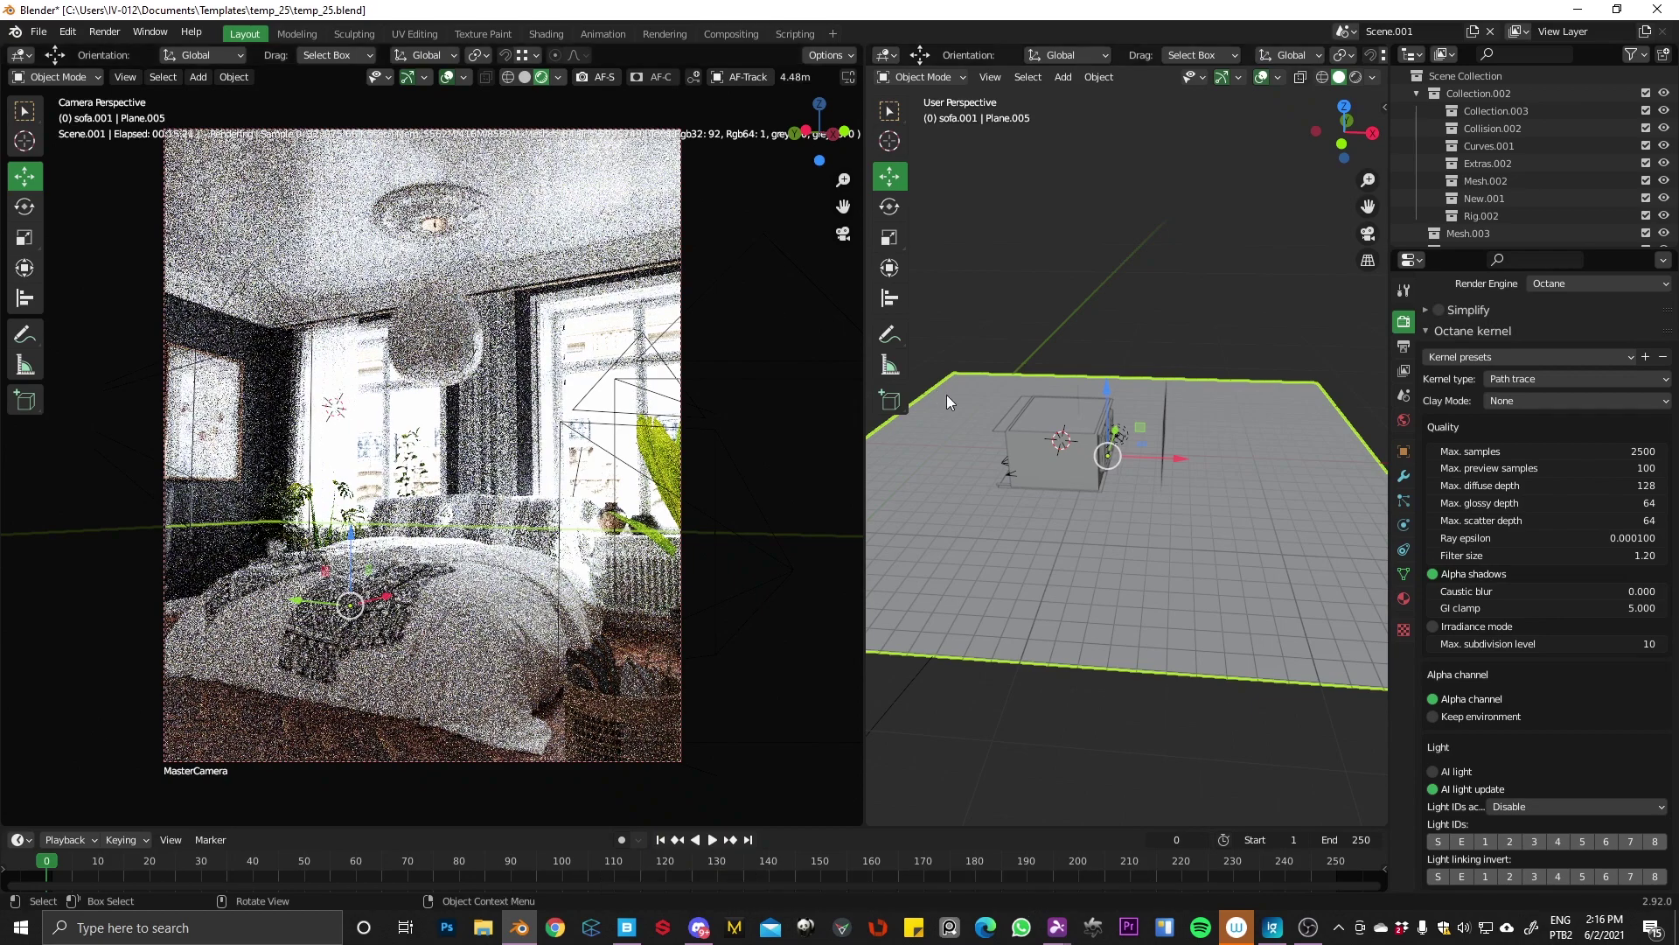
# Slide Plane.005 along X under the room and orbit low to see it edge-on.
pyautogui.moveTo(1172, 459); pyautogui.dragTo(673, 461)
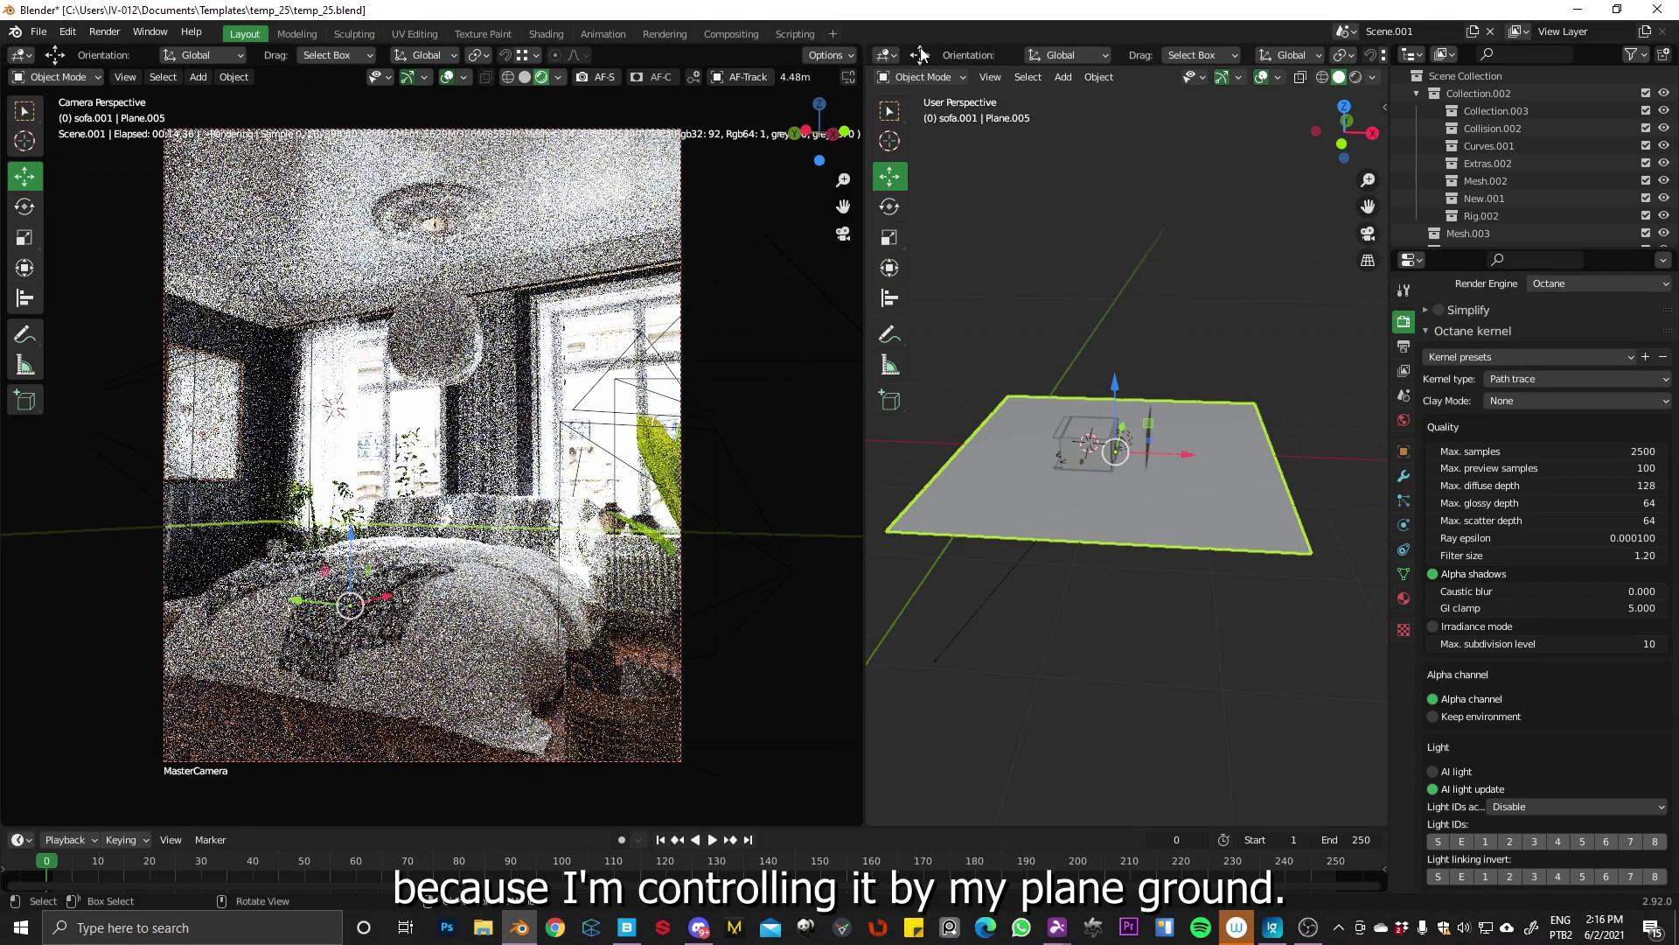
pyautogui.click(888, 55)
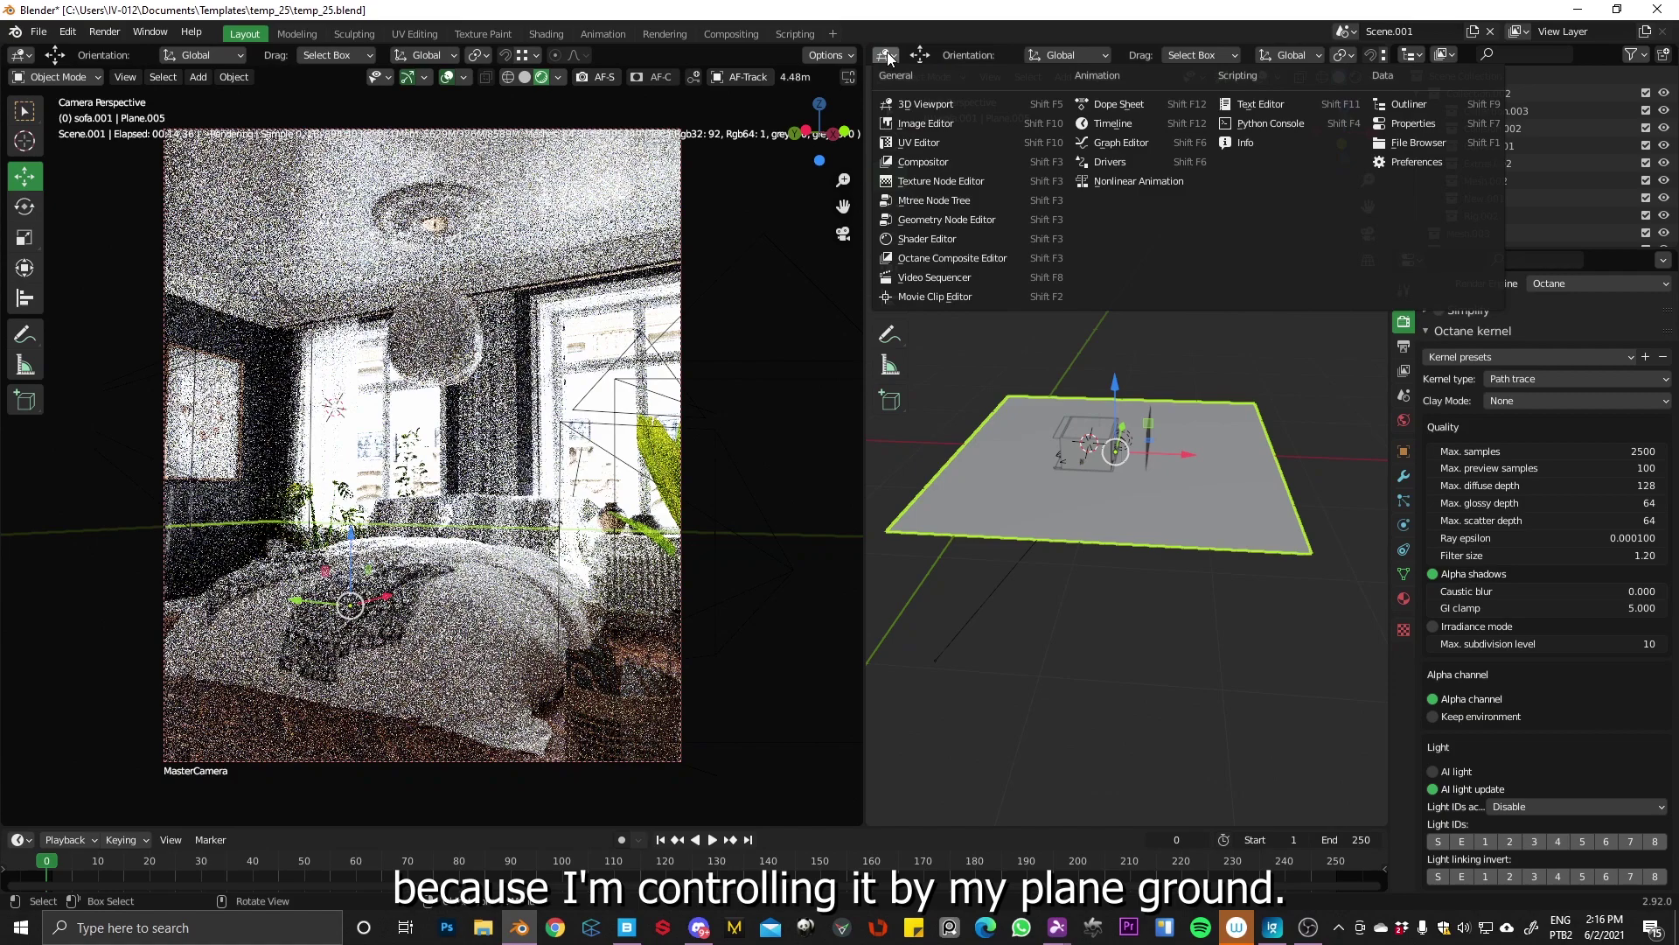
pyautogui.click(938, 102)
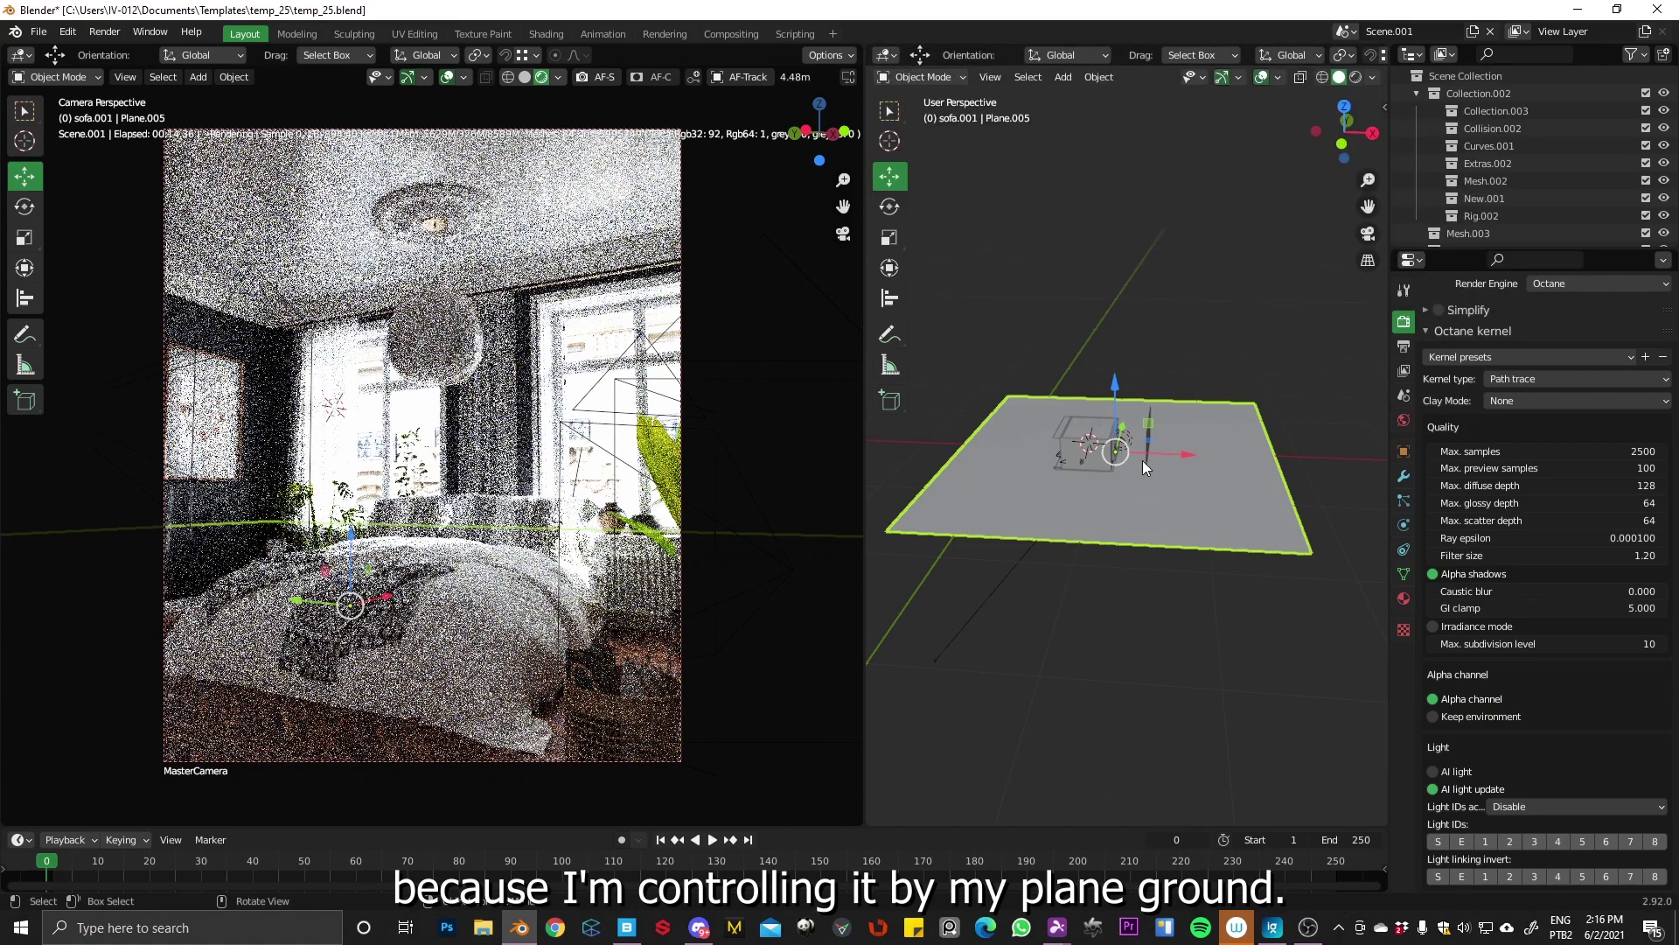
pyautogui.moveTo(1233, 513); pyautogui.dragTo(1251, 472, button='middle')
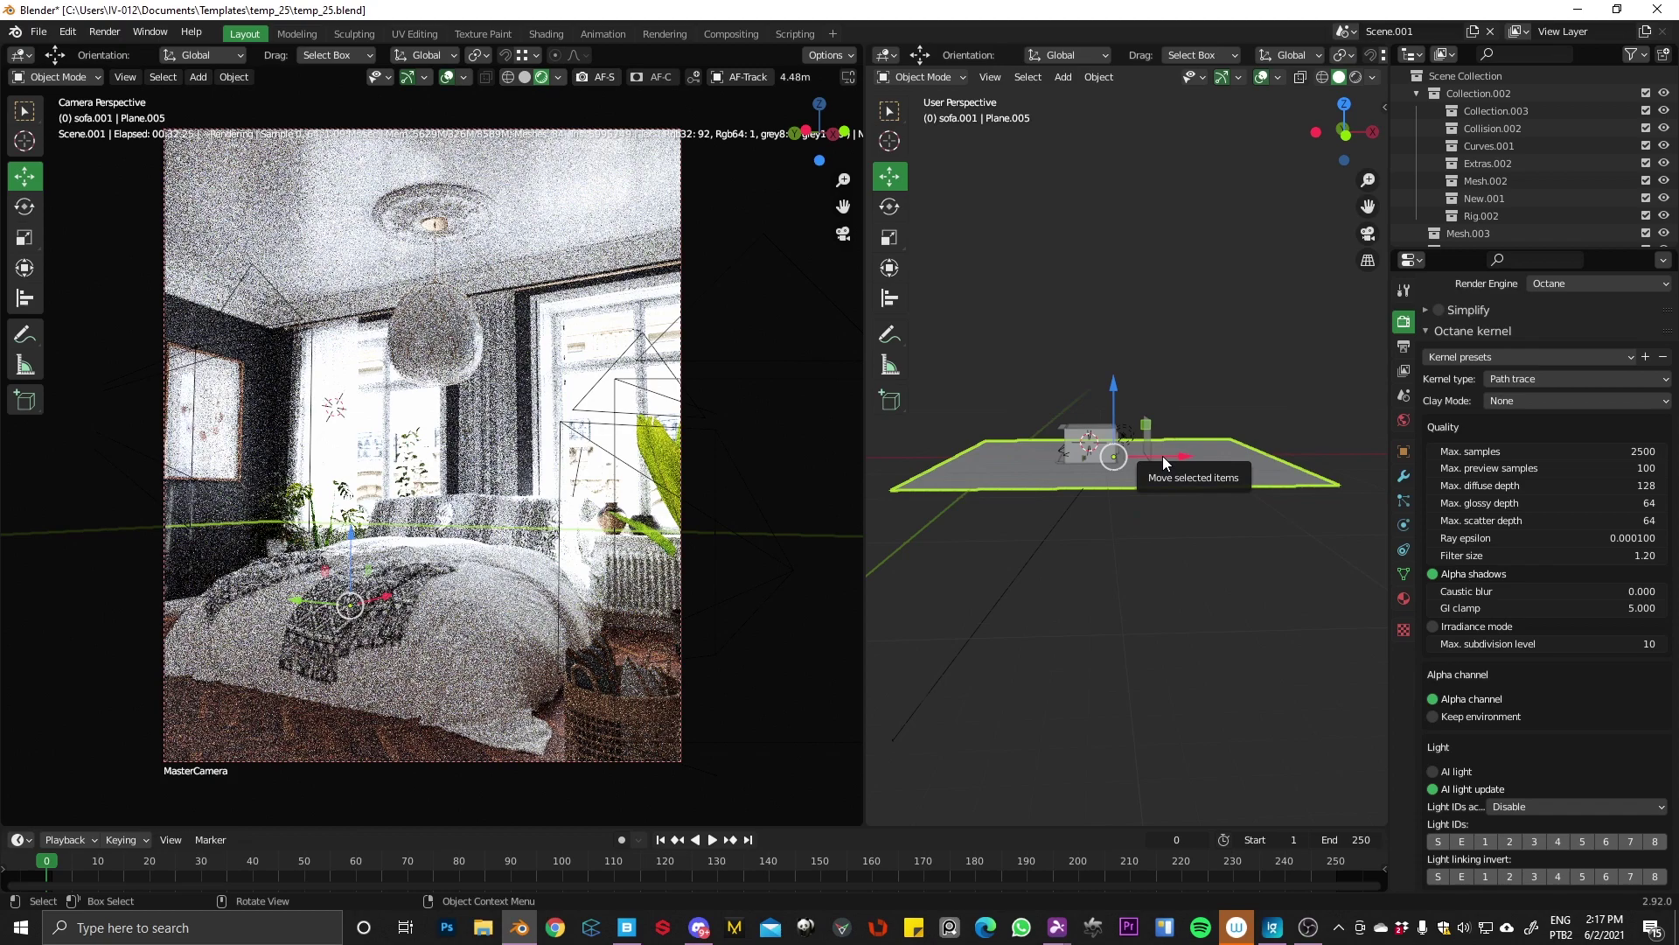
# Open the ground plane's material and drag its Albedo to black, then back up.
pyautogui.click(886, 55)
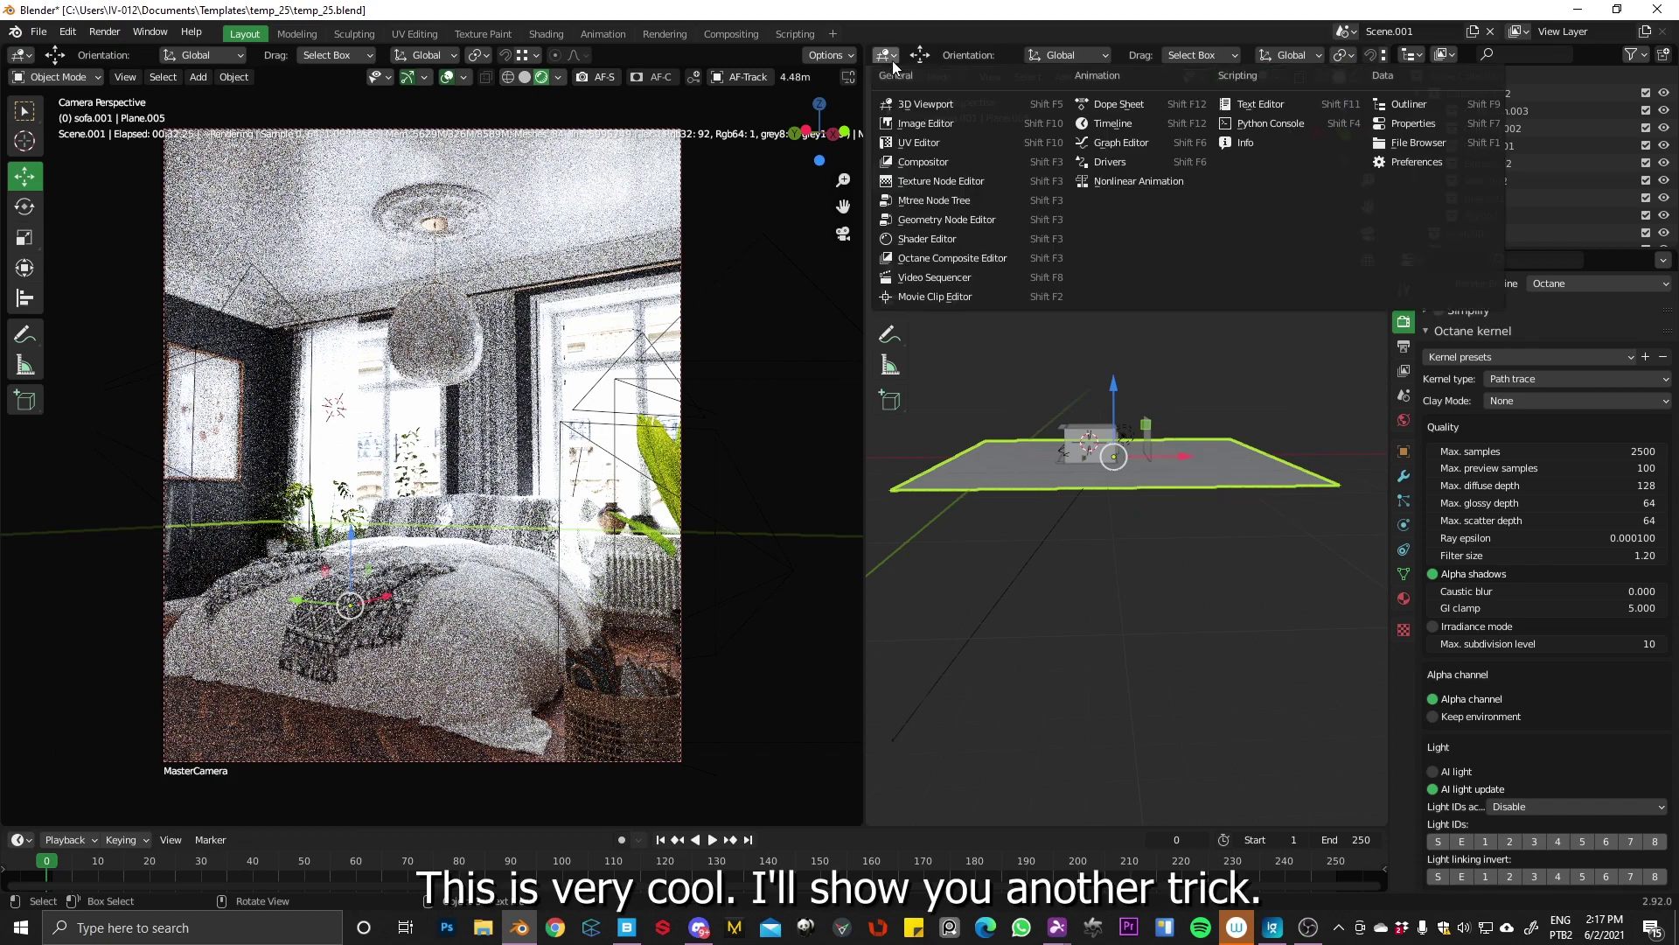
pyautogui.click(941, 243)
pyautogui.moveTo(1386, 347); pyautogui.dragTo(1239, 341, button='middle')
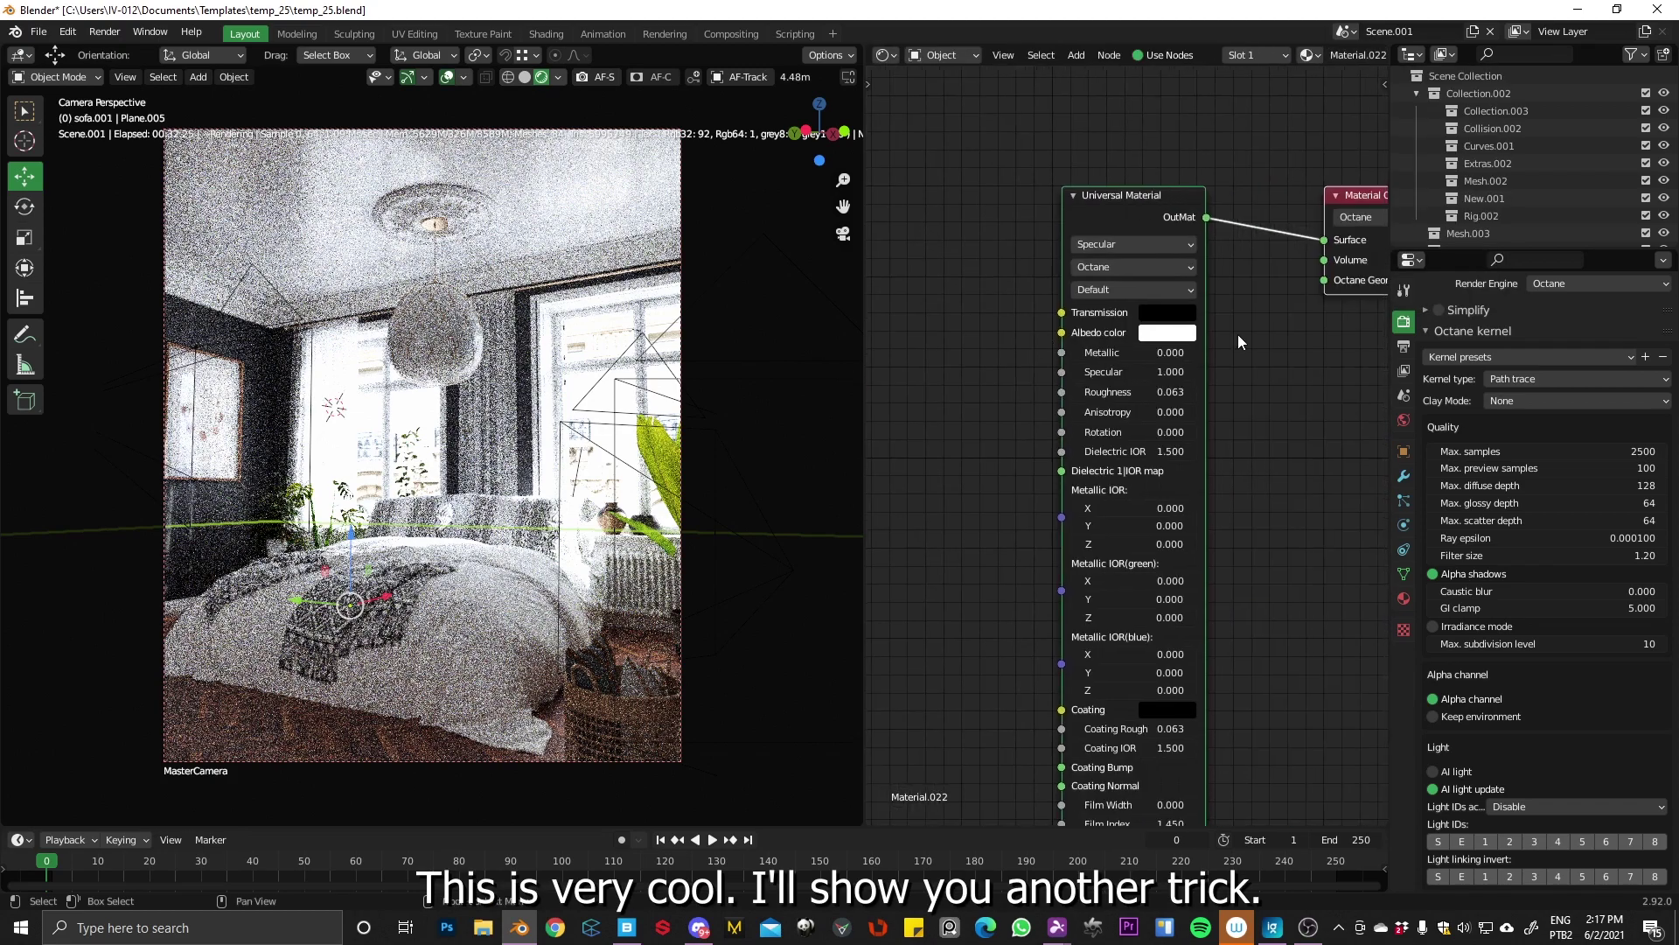
pyautogui.click(1179, 333)
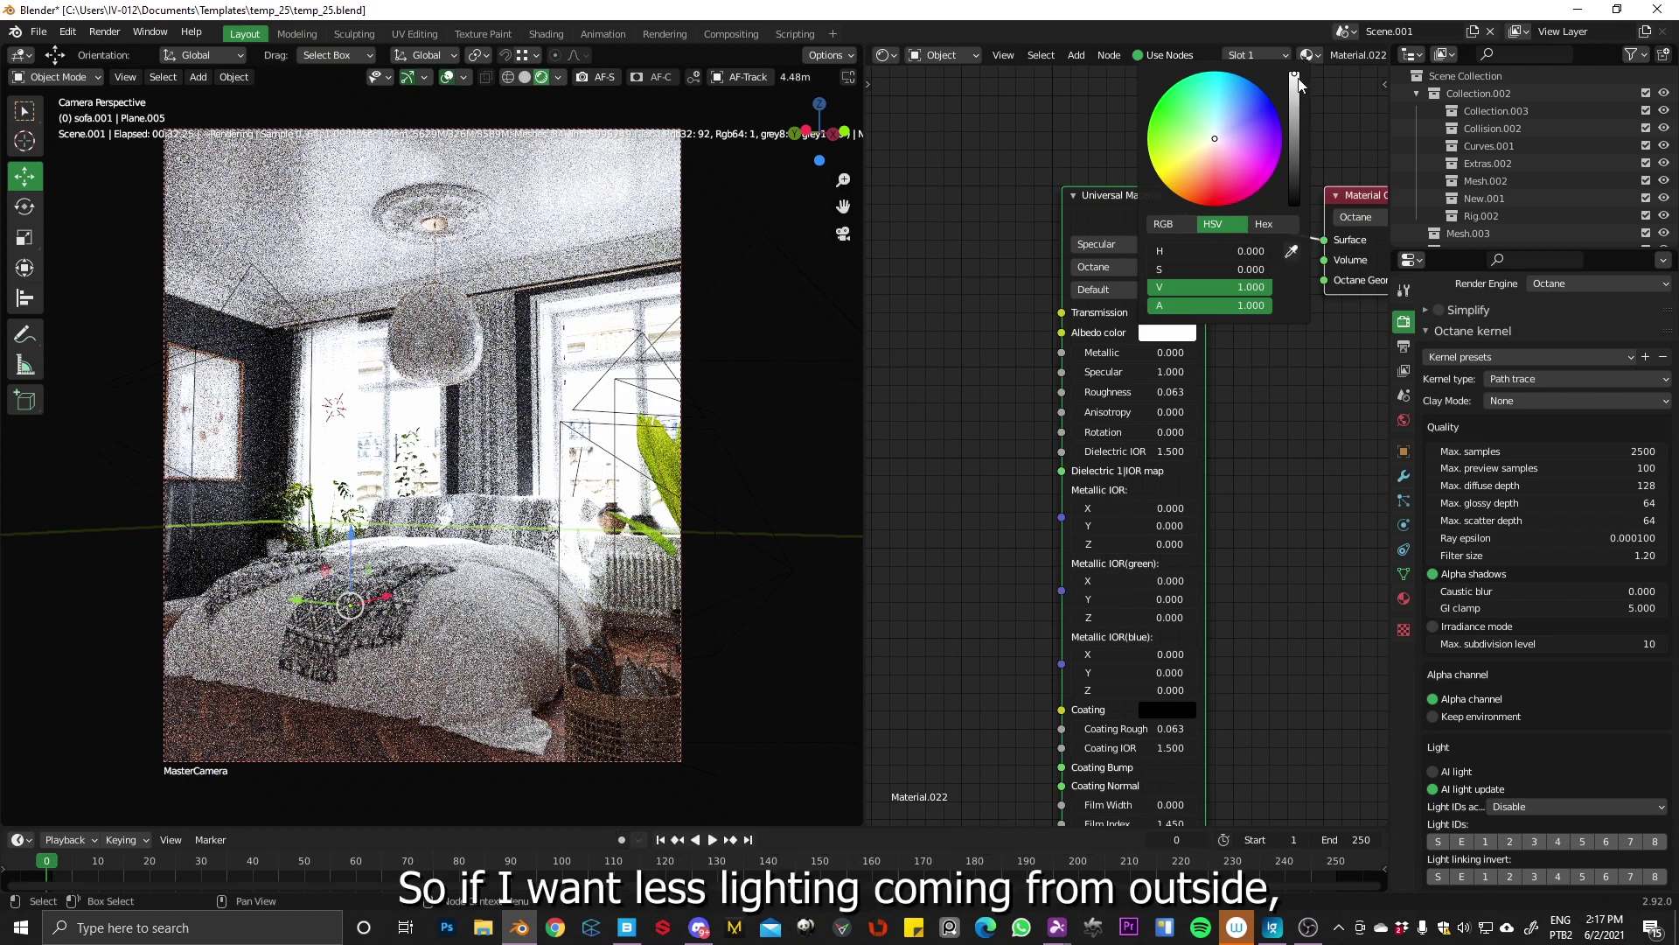
pyautogui.moveTo(1300, 84); pyautogui.dragTo(1307, 242)
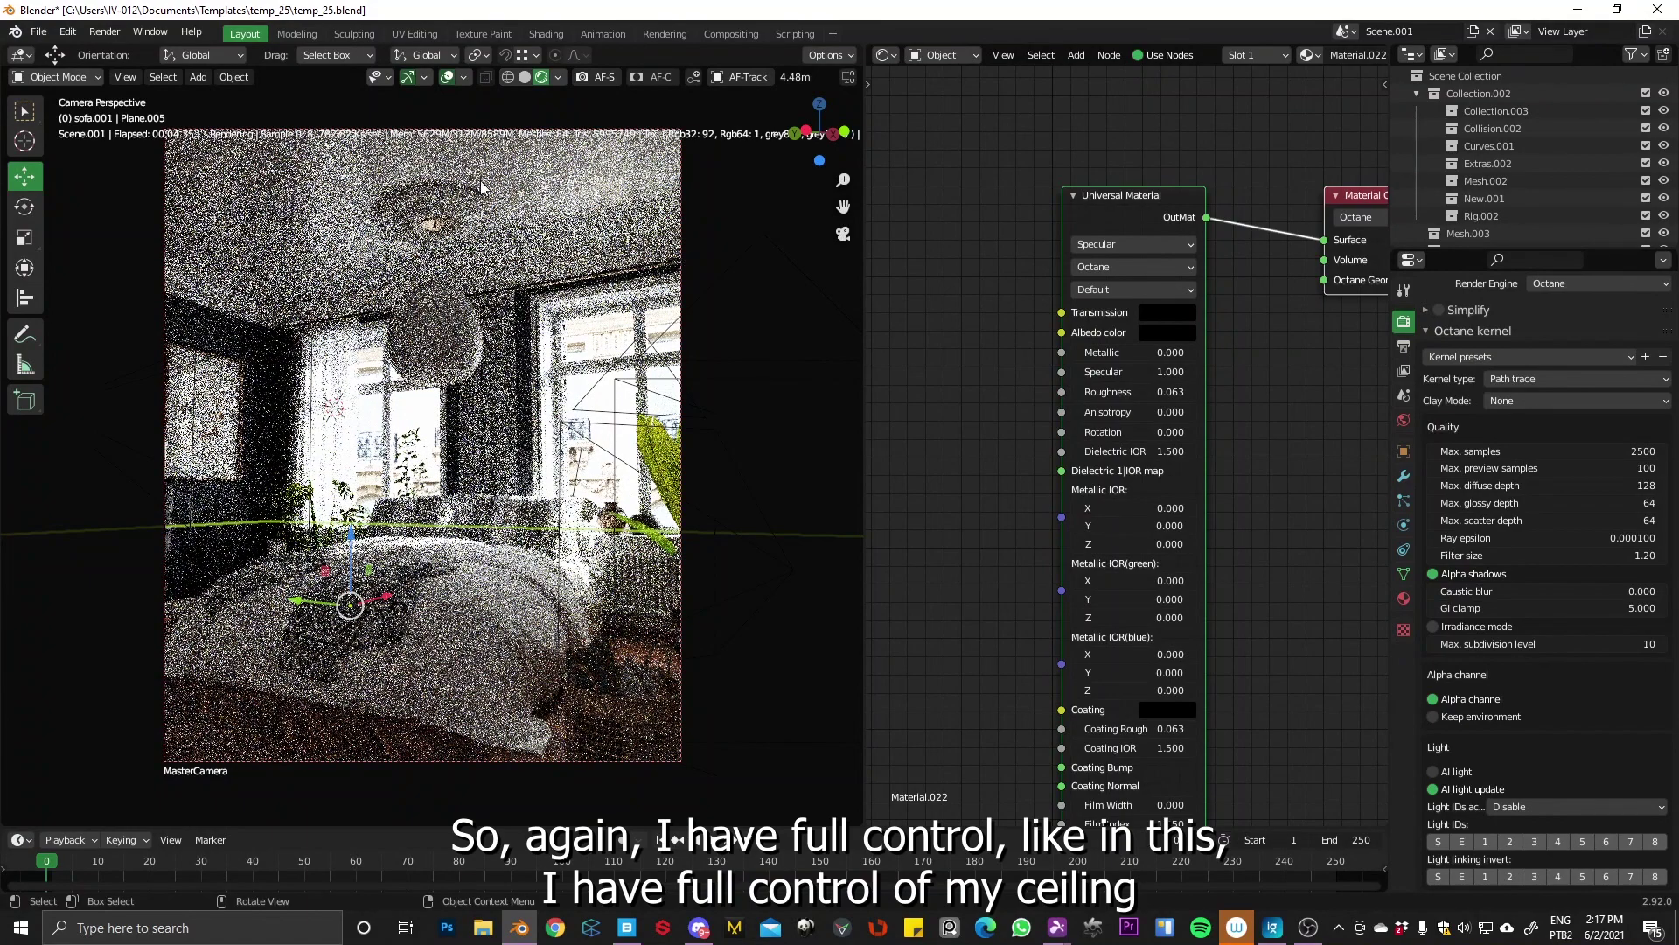
pyautogui.click(1162, 332)
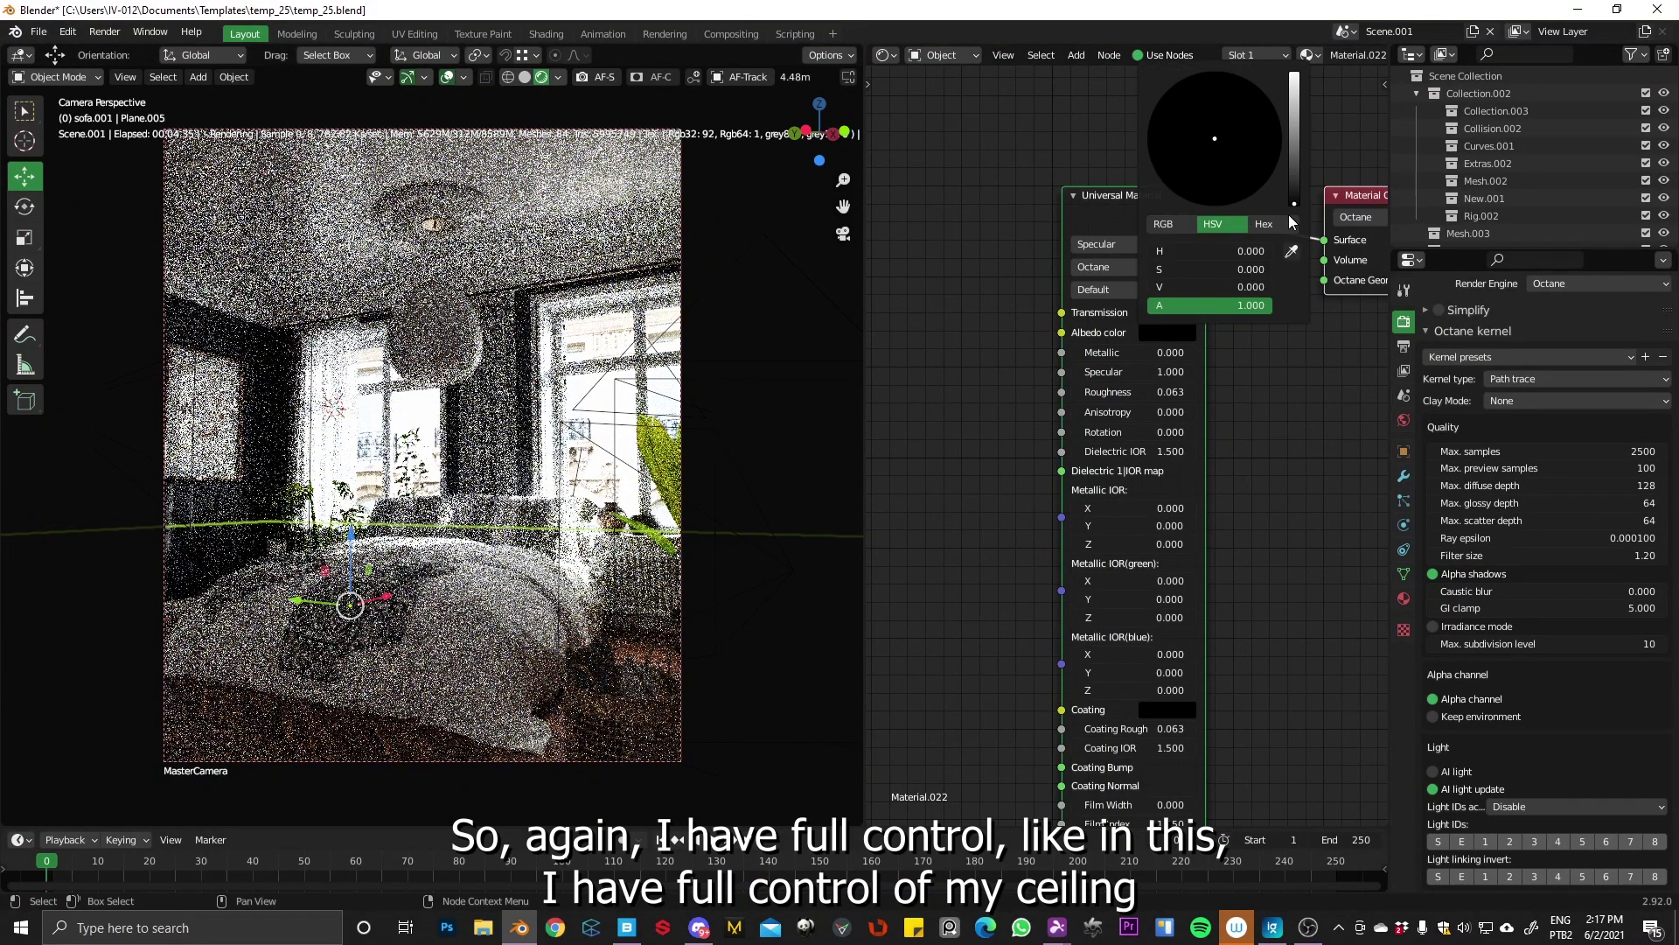
pyautogui.moveTo(1295, 203); pyautogui.dragTo(1296, 77)
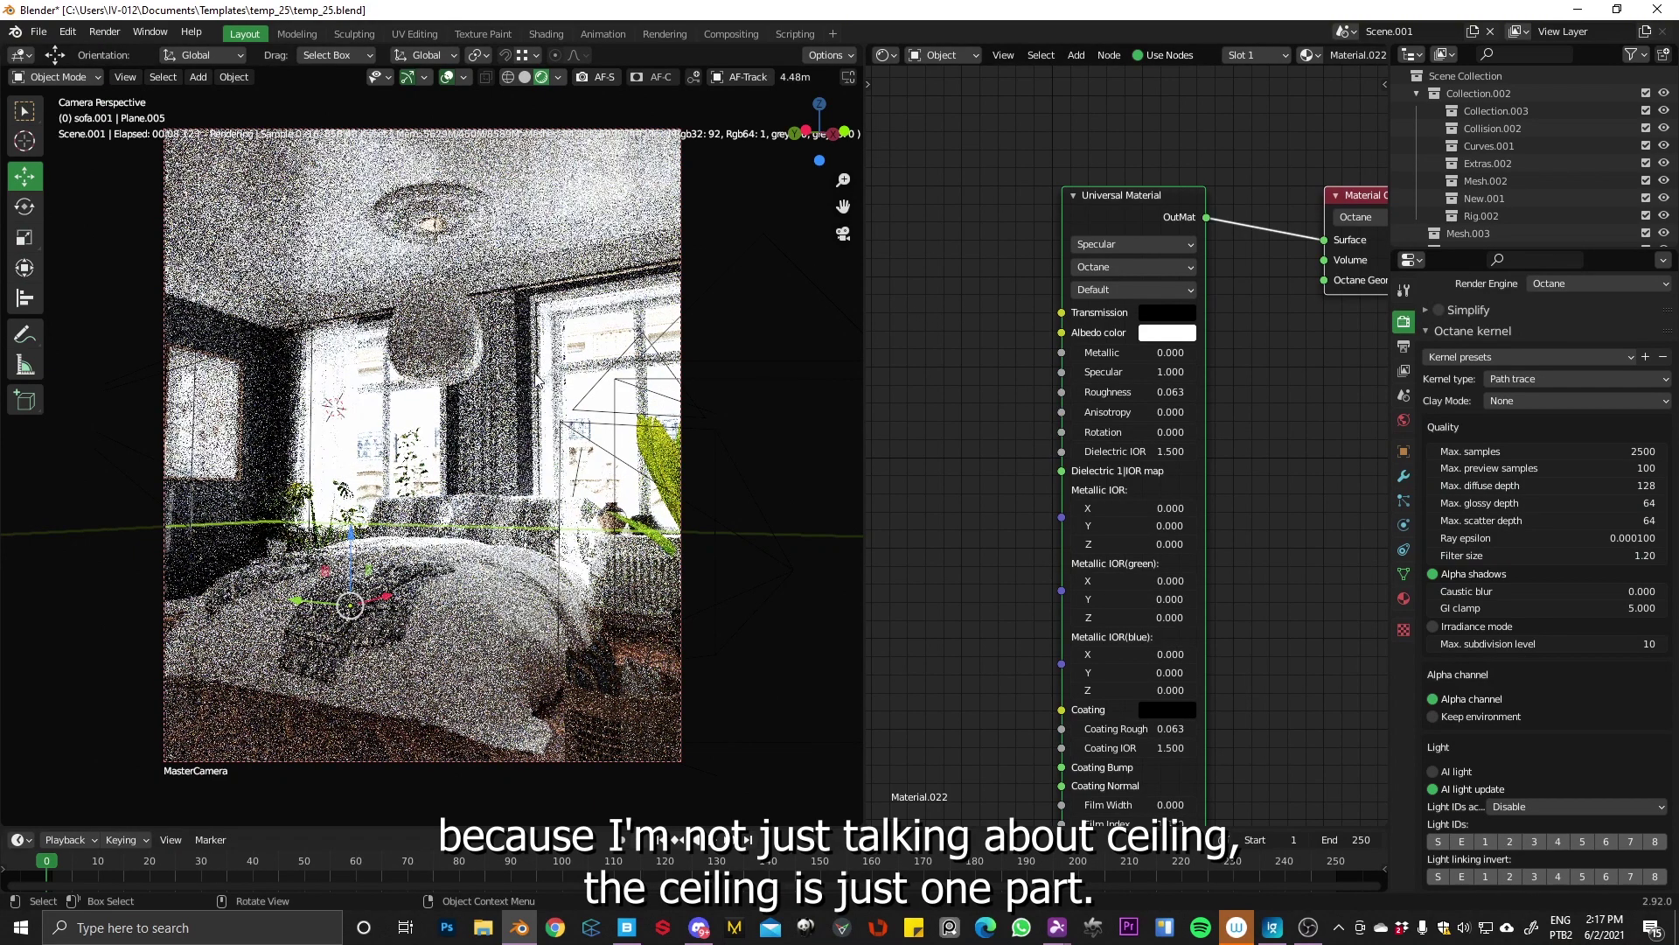
# Show the Close1 copy.jpg bedroom render in ImageGlass beside Blender to compare the bright ceiling.
pyautogui.click(1274, 939)
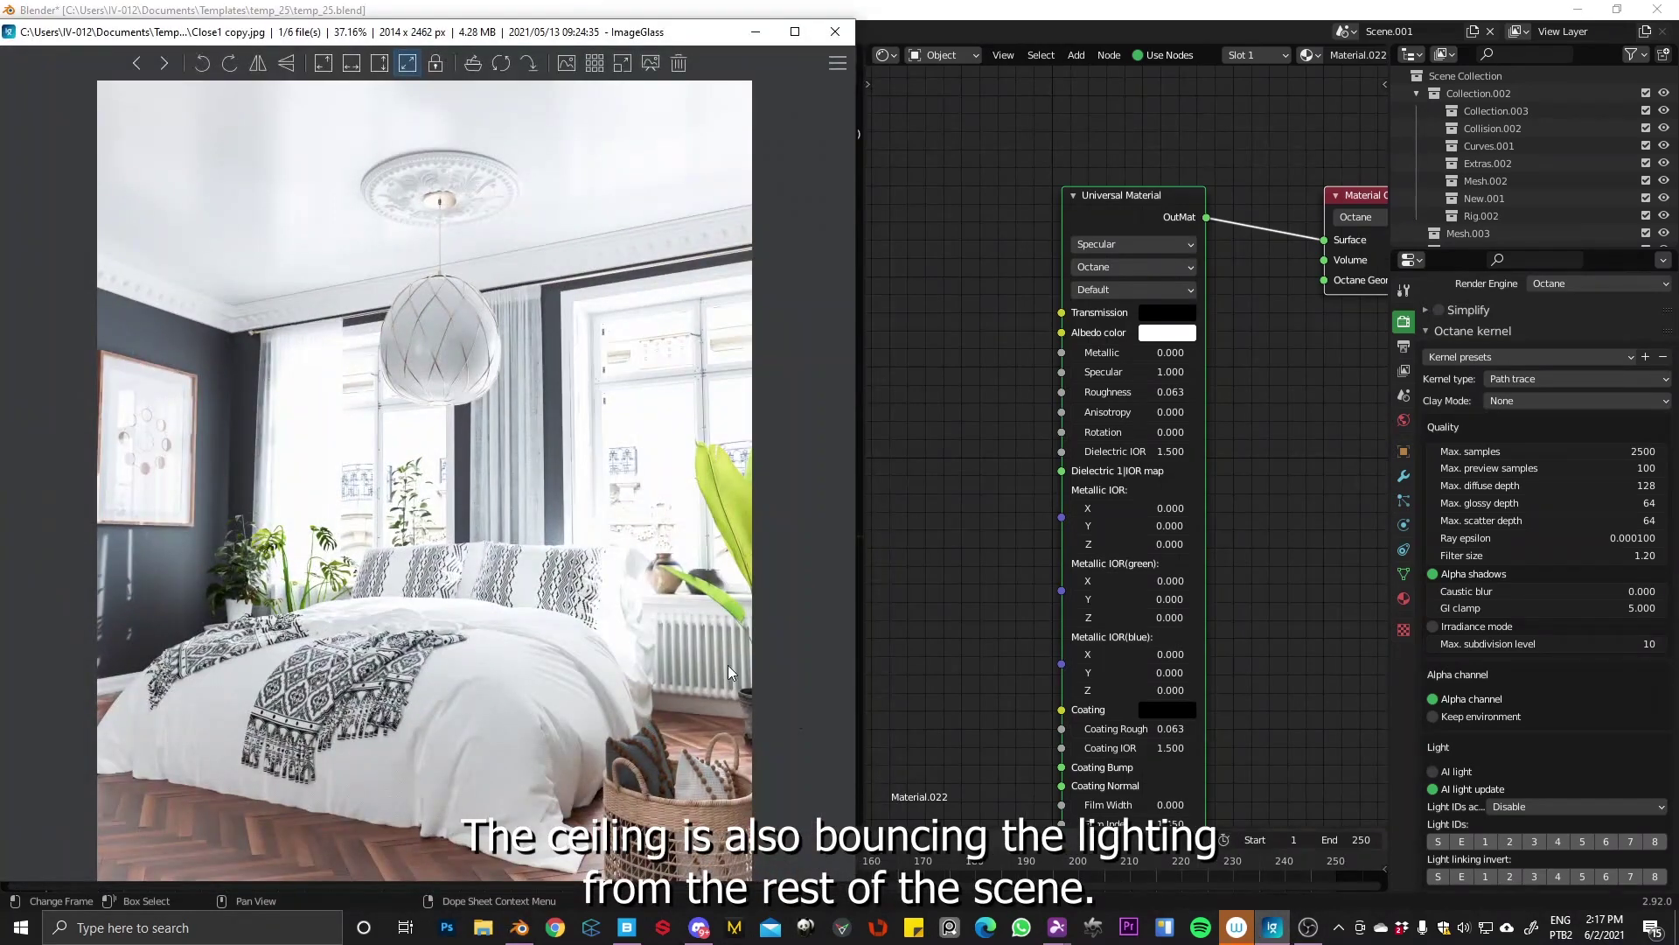